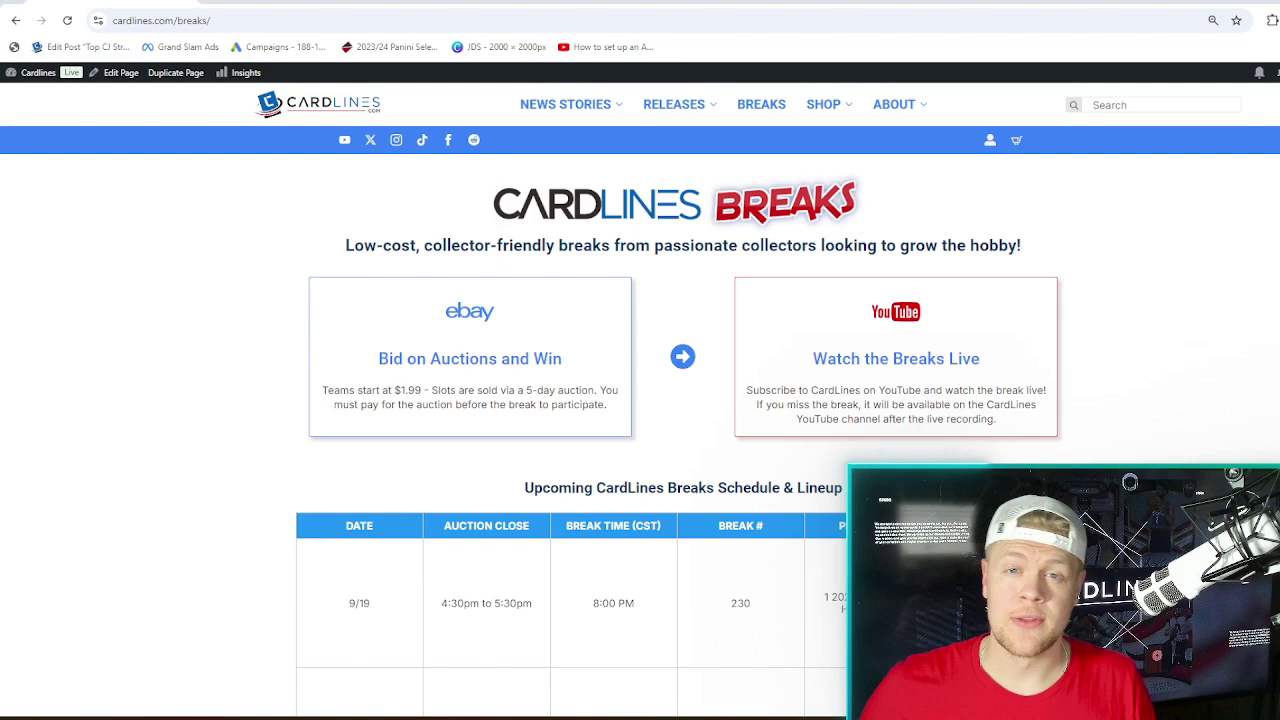
# Open the CardLinesBreaks eBay store from the CardLines Breaks page and look through its auctions and items
pyautogui.click(505, 358)
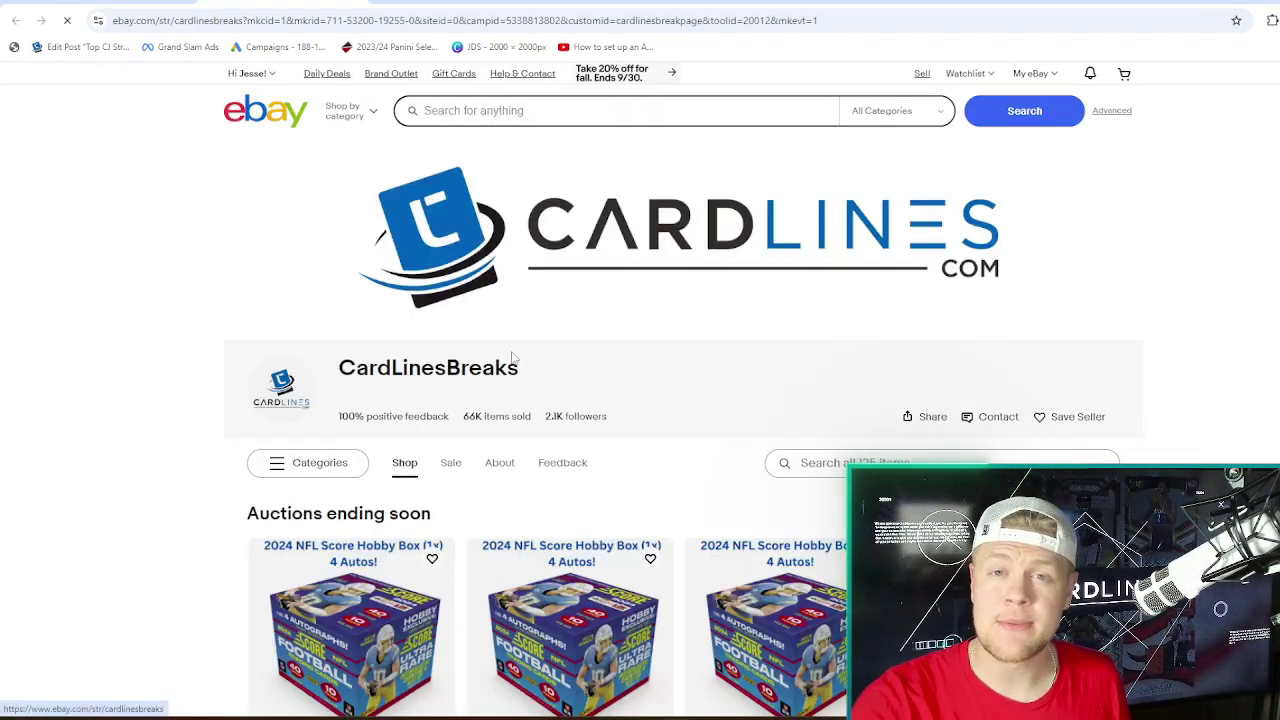
pyautogui.scroll(-5, 645, 316)
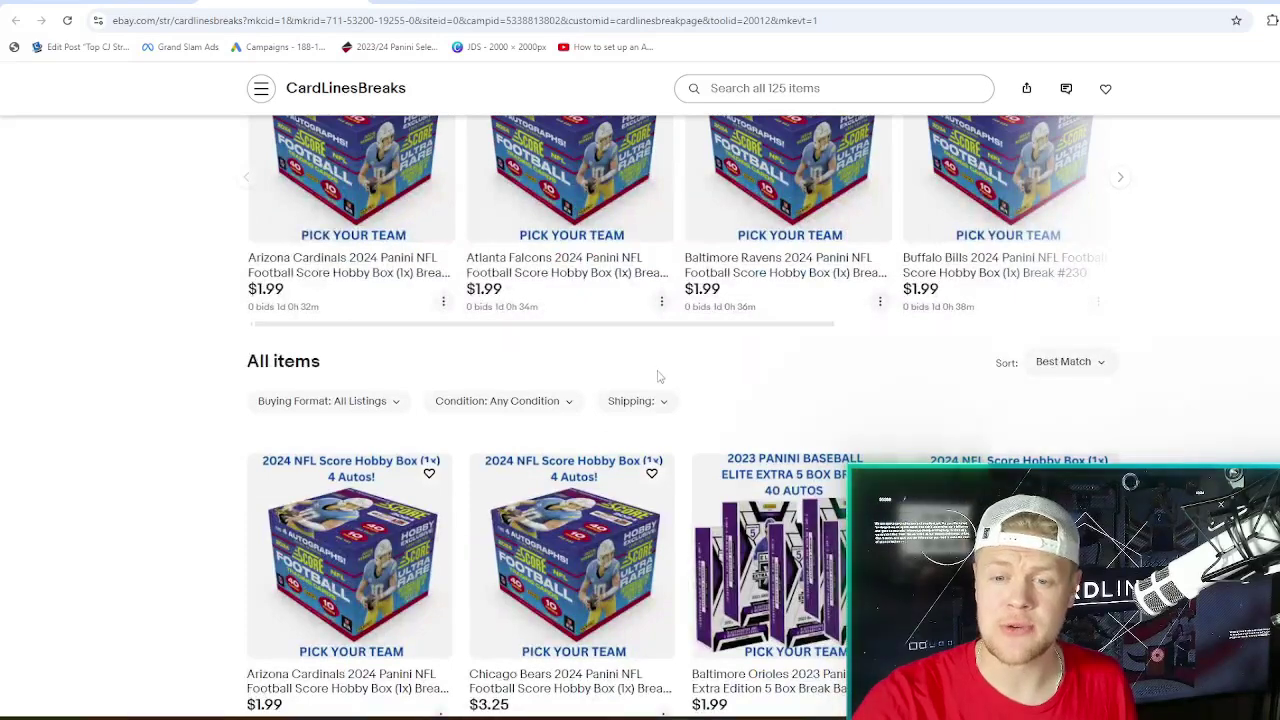
pyautogui.scroll(-1, 657, 374)
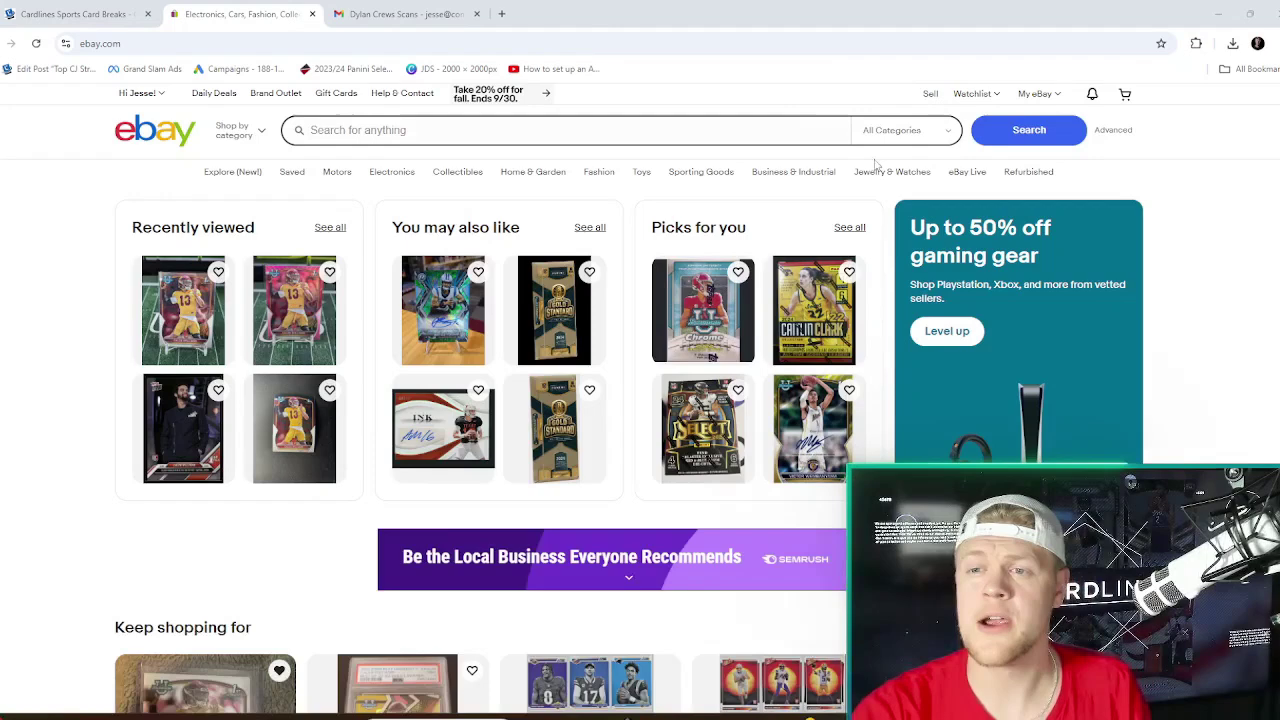
# Go to the eBay selling area and start creating multiple listings
pyautogui.click(930, 95)
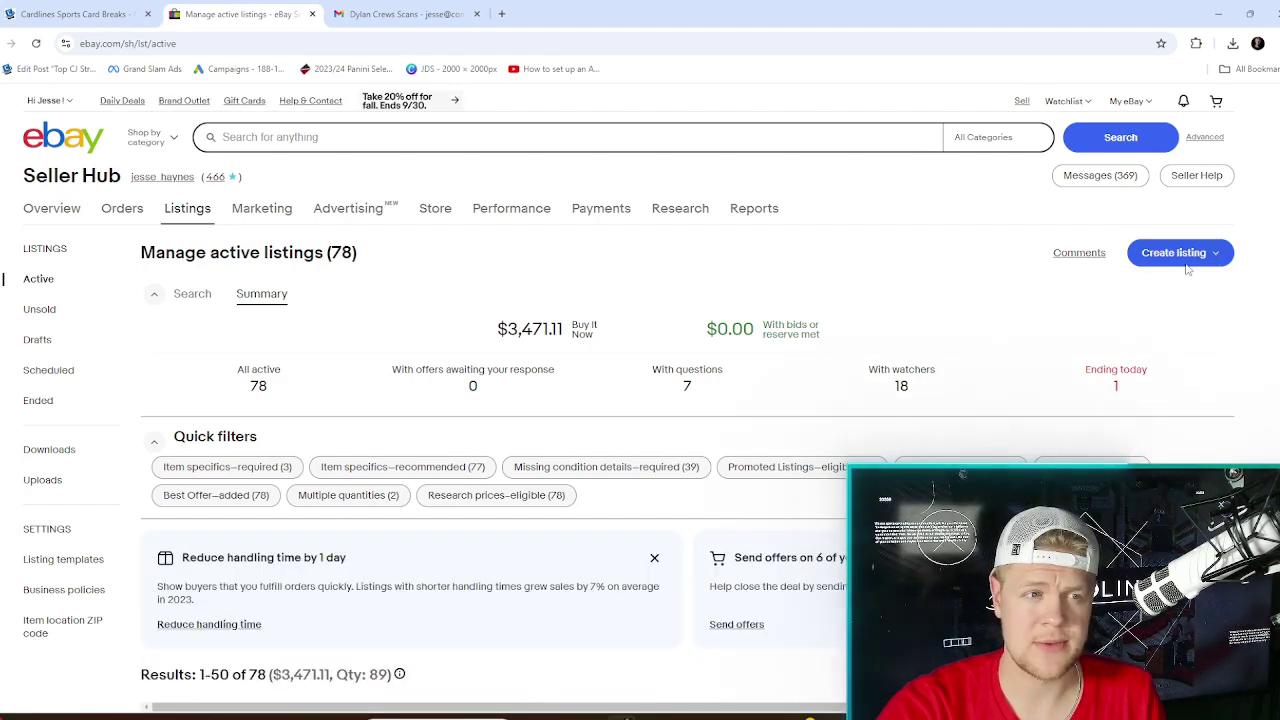
pyautogui.click(1216, 258)
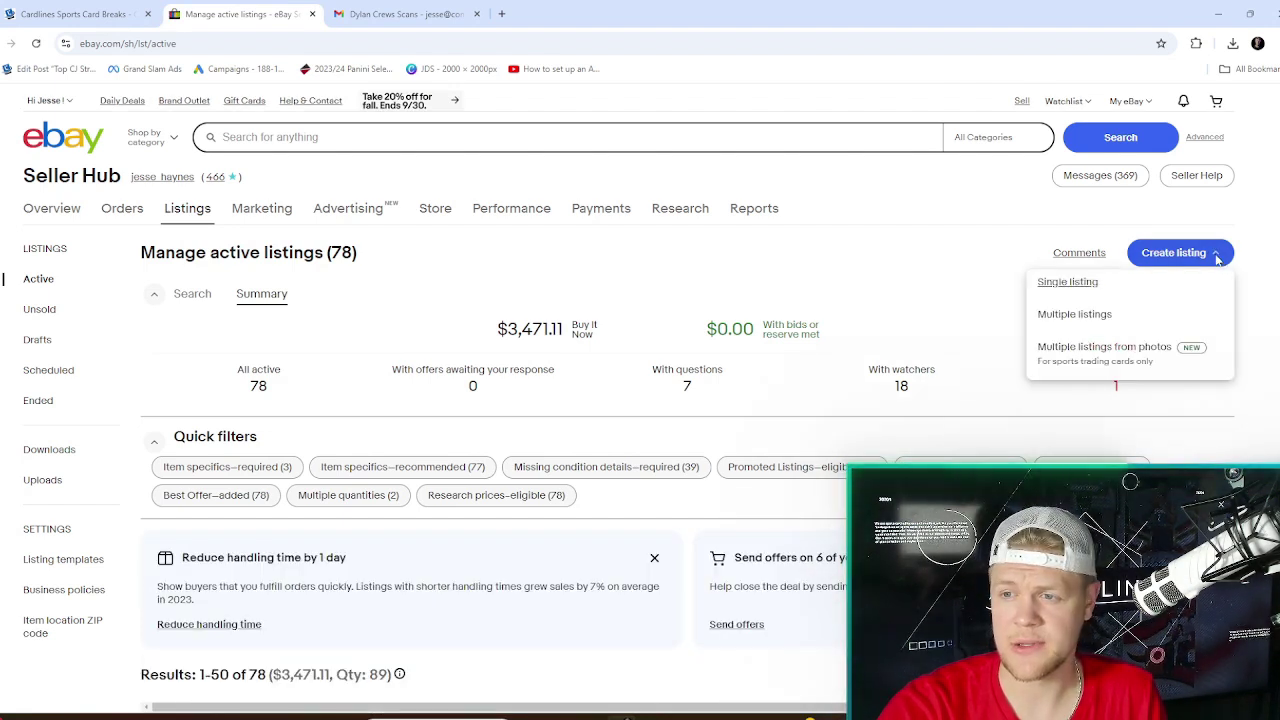
pyautogui.click(1073, 314)
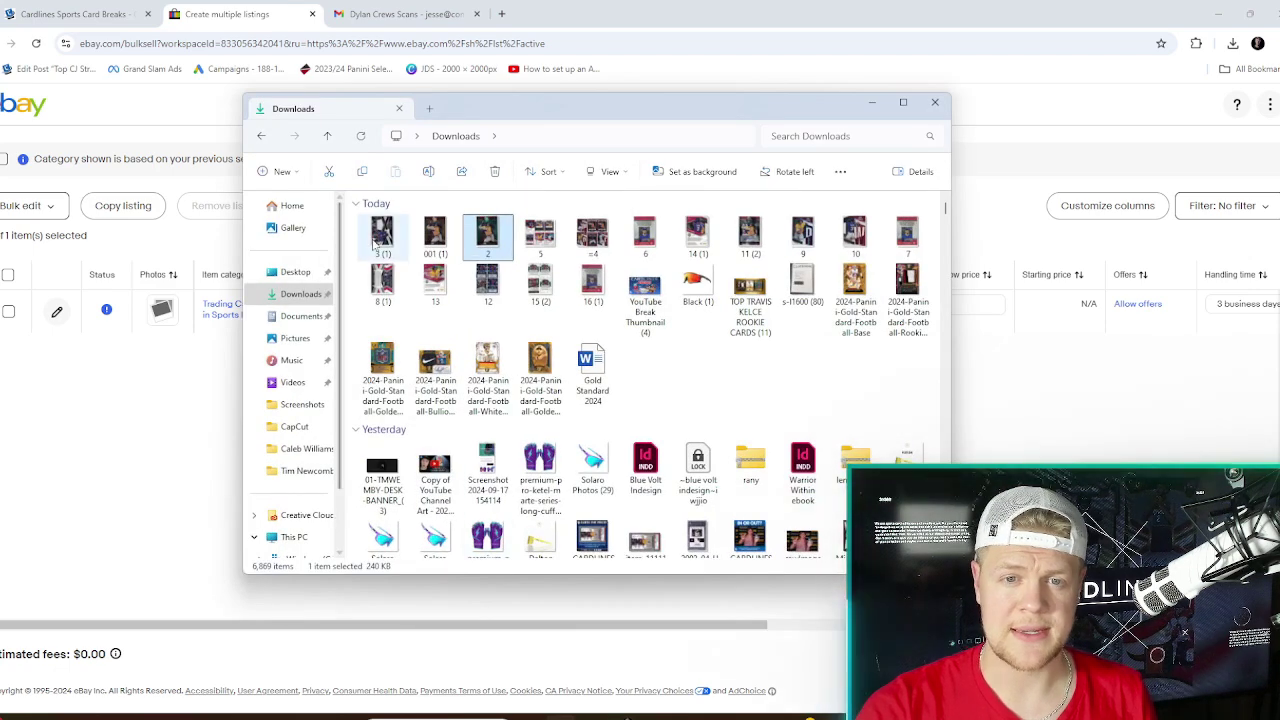
# Examine the scanned card images in the Downloads folder, starting with 3 (1), to see which cards need listing
pyautogui.doubleClick(383, 238)
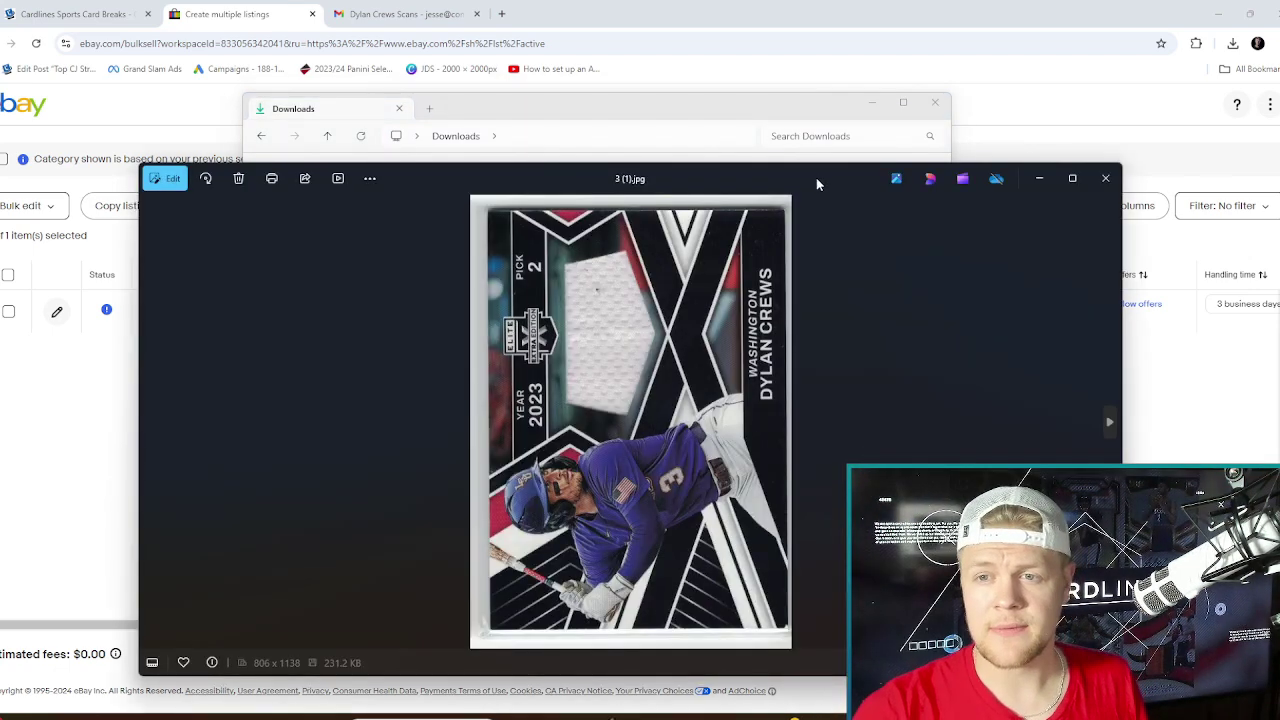
pyautogui.moveTo(816, 183); pyautogui.dragTo(794, 96)
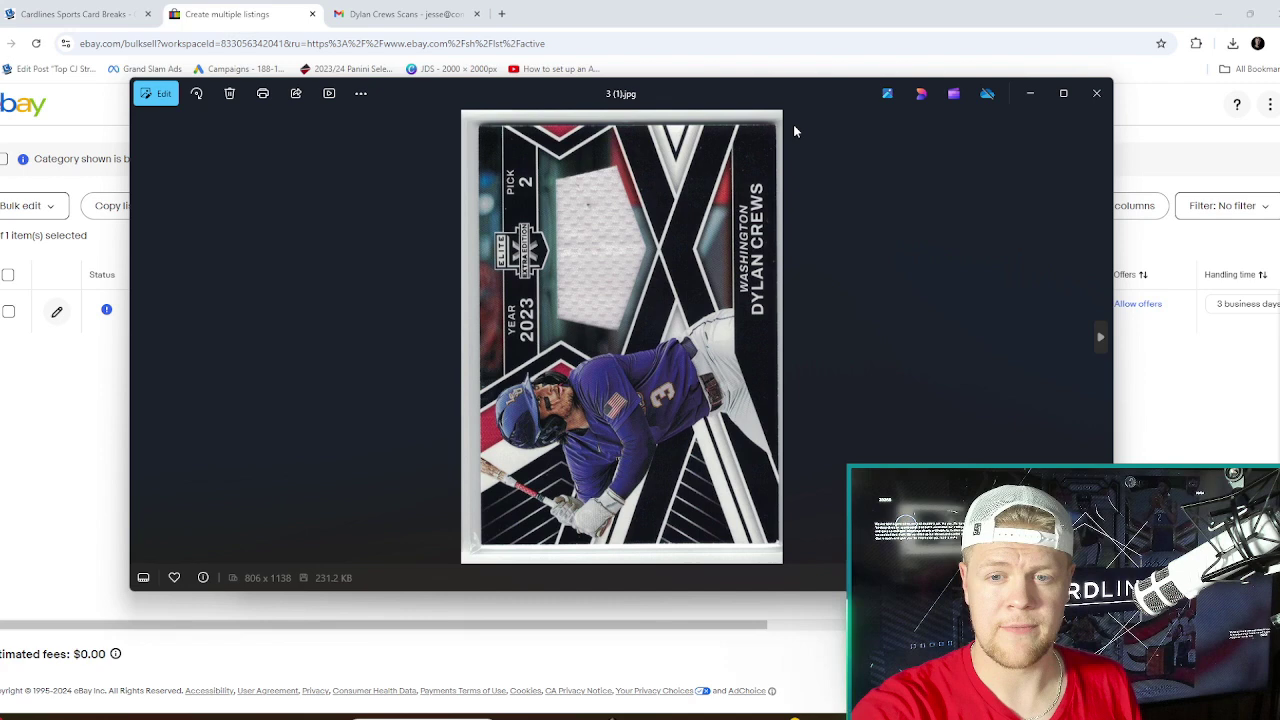
pyautogui.press('Right')
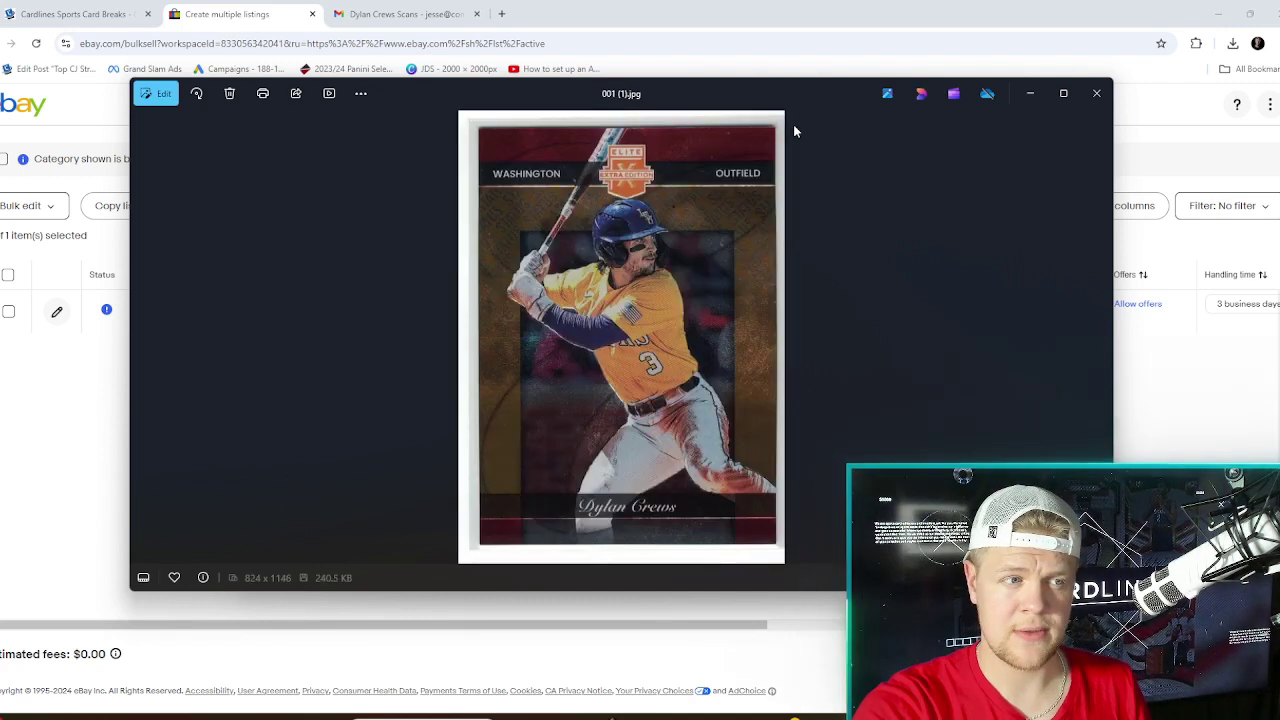
pyautogui.press('Right')
pyautogui.press('Right')
pyautogui.press('Left')
pyautogui.press('Right')
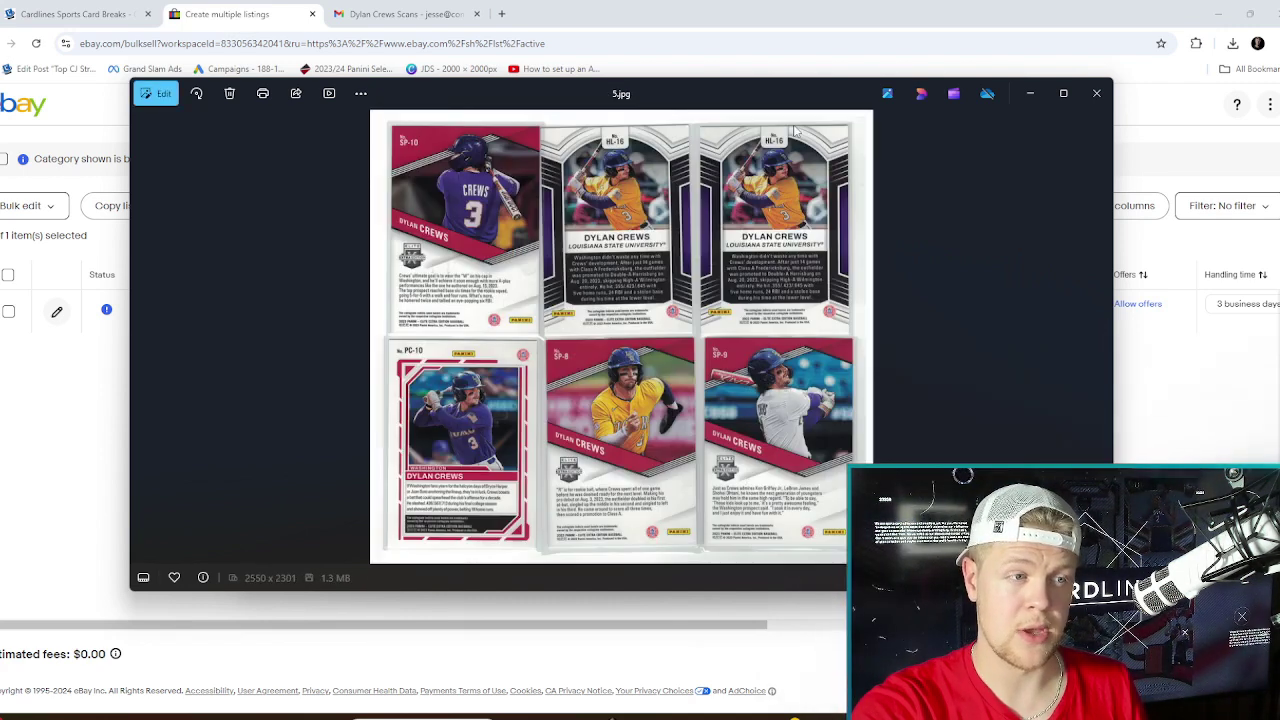
pyautogui.press('Left')
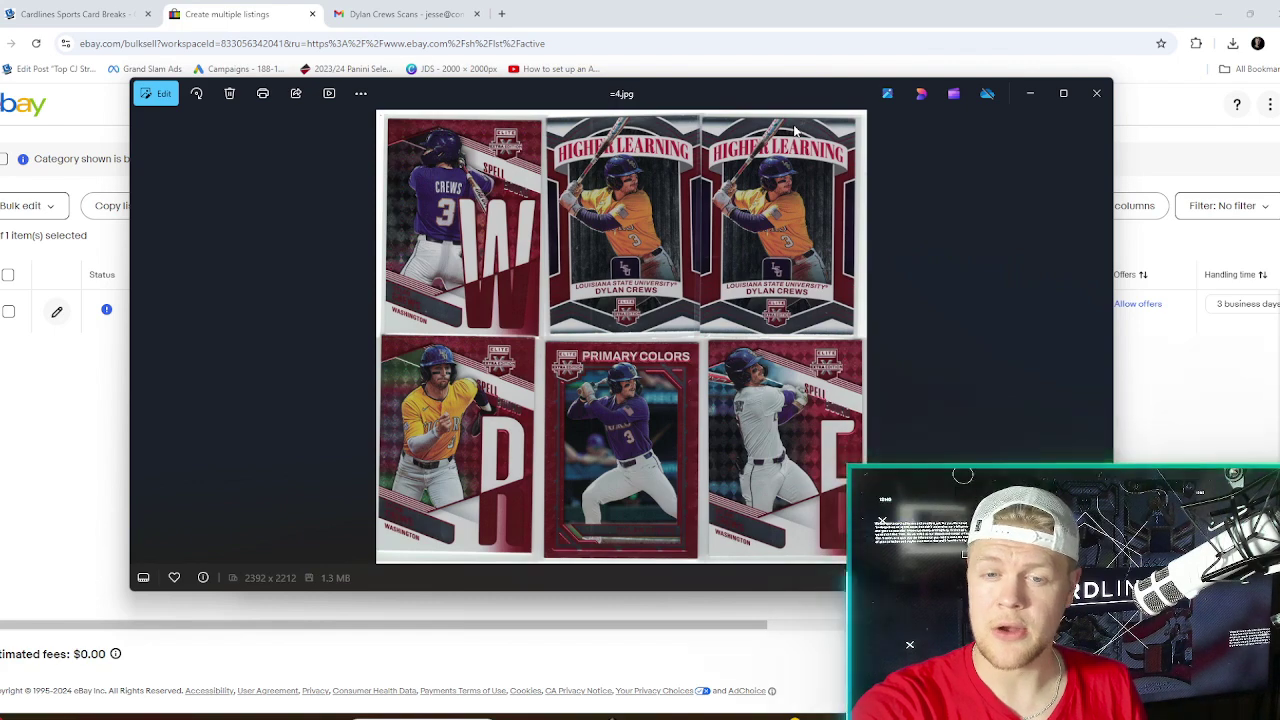
pyautogui.press('Left')
pyautogui.press('Left')
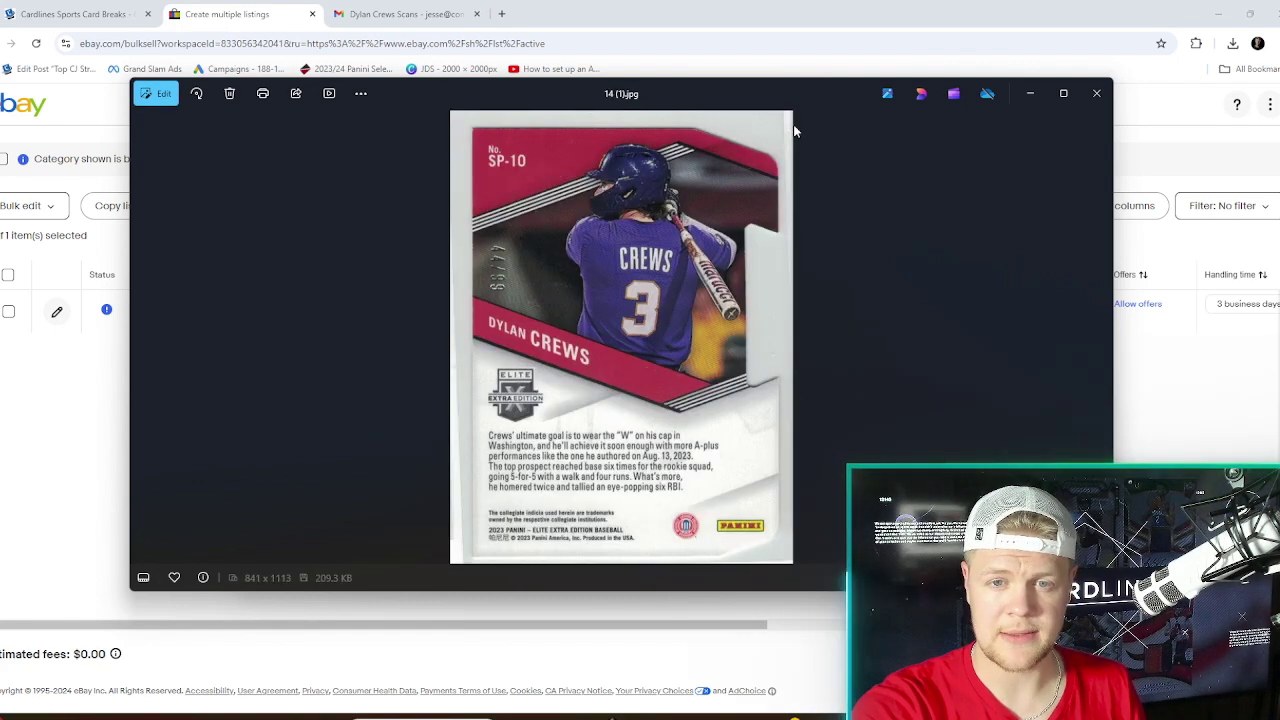
pyautogui.press('Left')
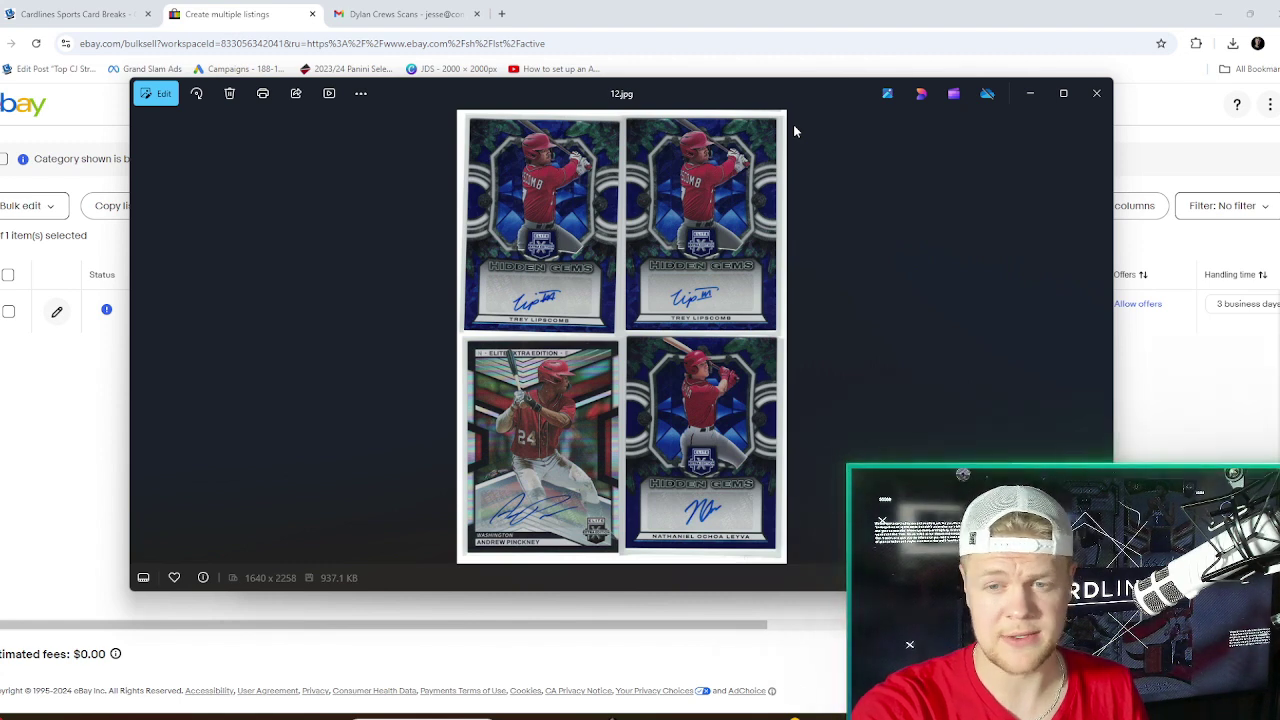
pyautogui.press('Left')
pyautogui.press('Left')
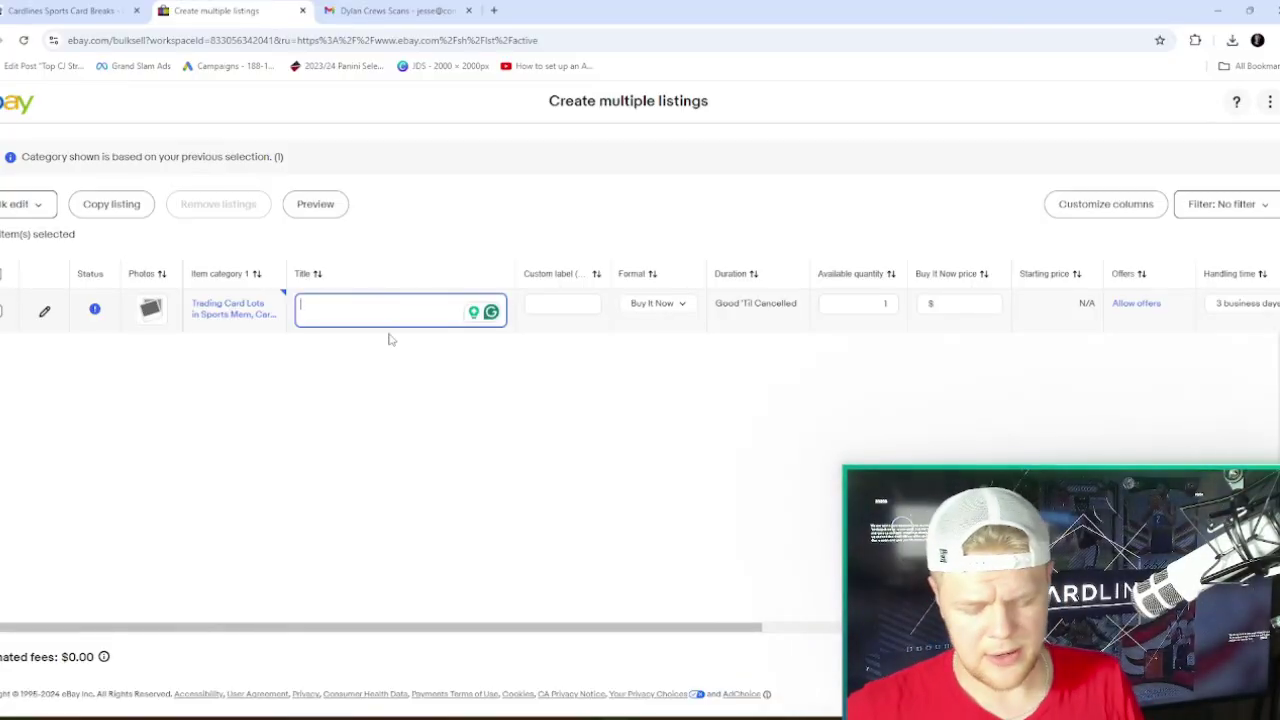
# Title the listing "DYLAN CREWS RC AUTO /60 - Panini Elite Extra Edition - Rookie Autograph" and set a Buy It Now price of $99.99
pyautogui.write('DYLAN CREWS RC AUTO /60 - Panini Elite Edition - Rookie Autograph')
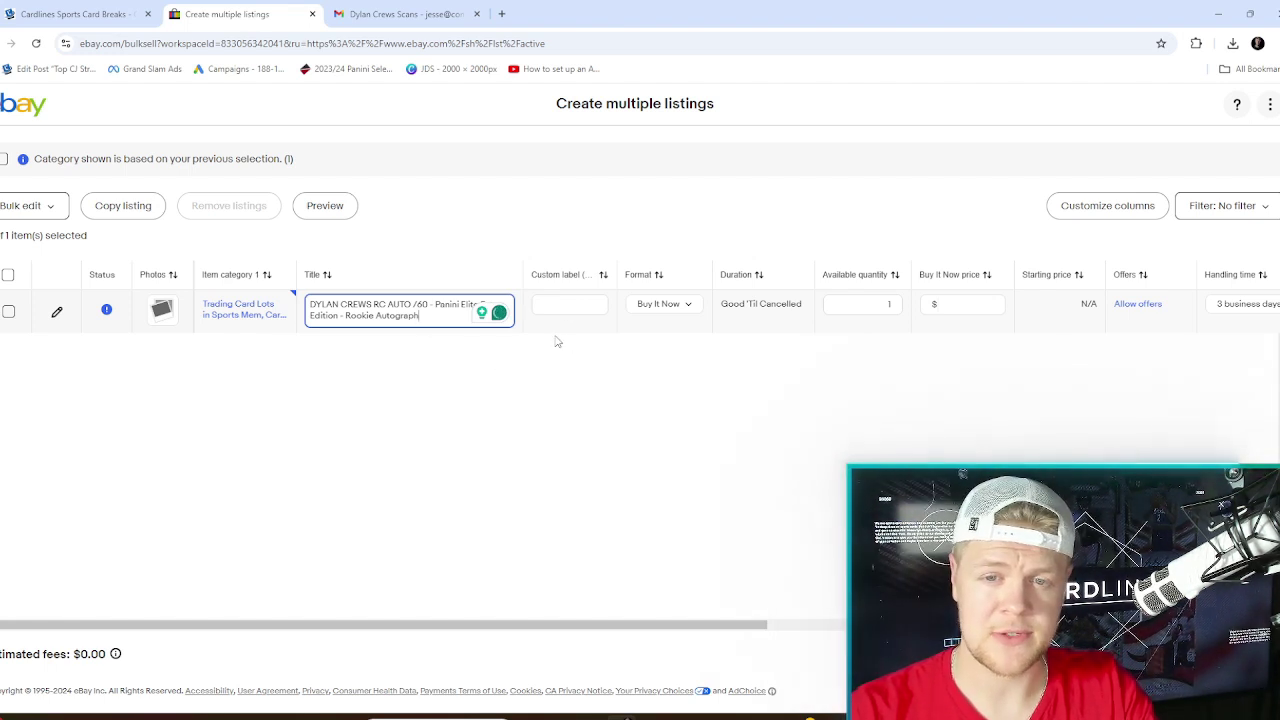
pyautogui.click(659, 303)
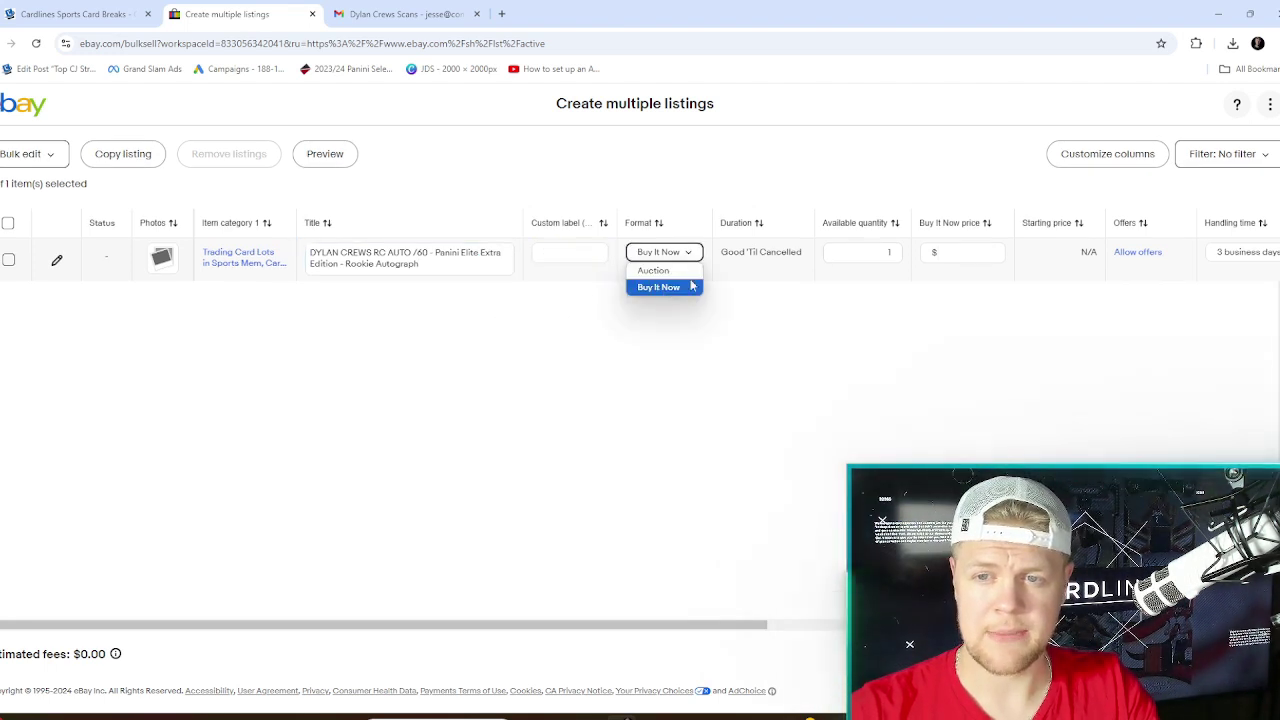
pyautogui.click(690, 287)
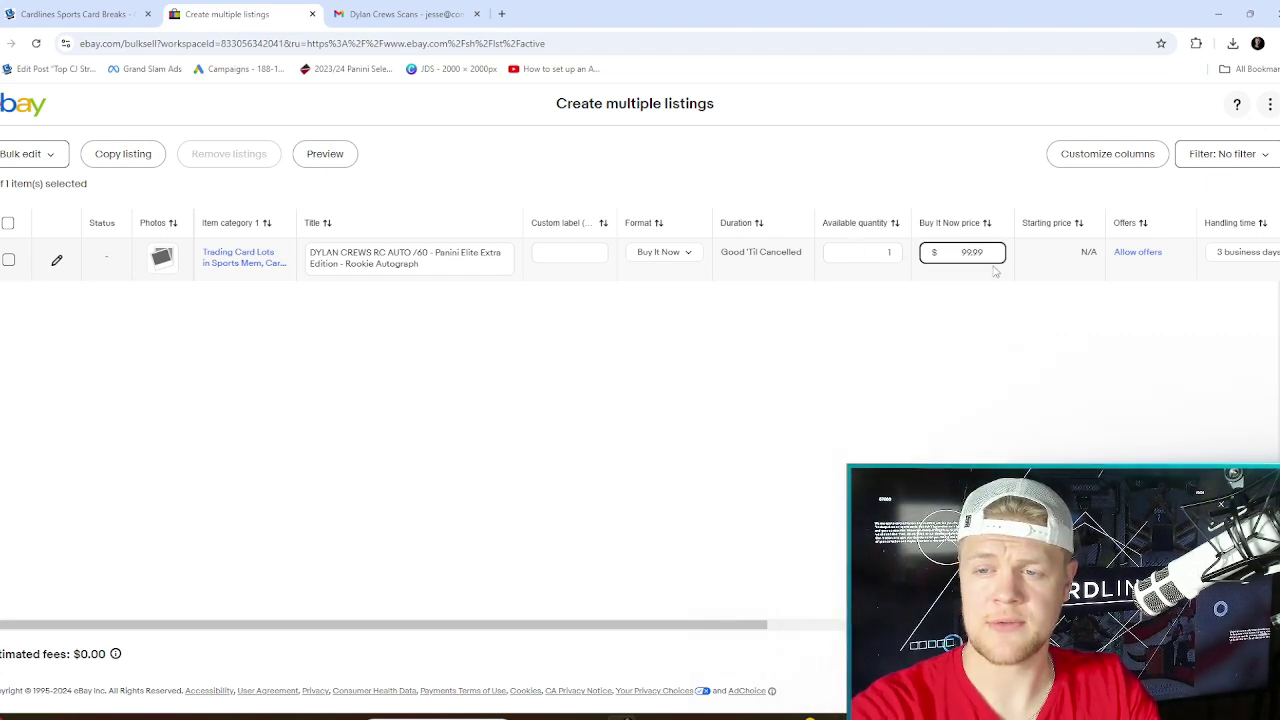
pyautogui.click(669, 481)
# Save the item description "See card scans for details. Feel free to ask questions - happy to help! Offering free combine shipping. Please buy more. I'm begging."
pyautogui.hscroll(5, 669, 481)
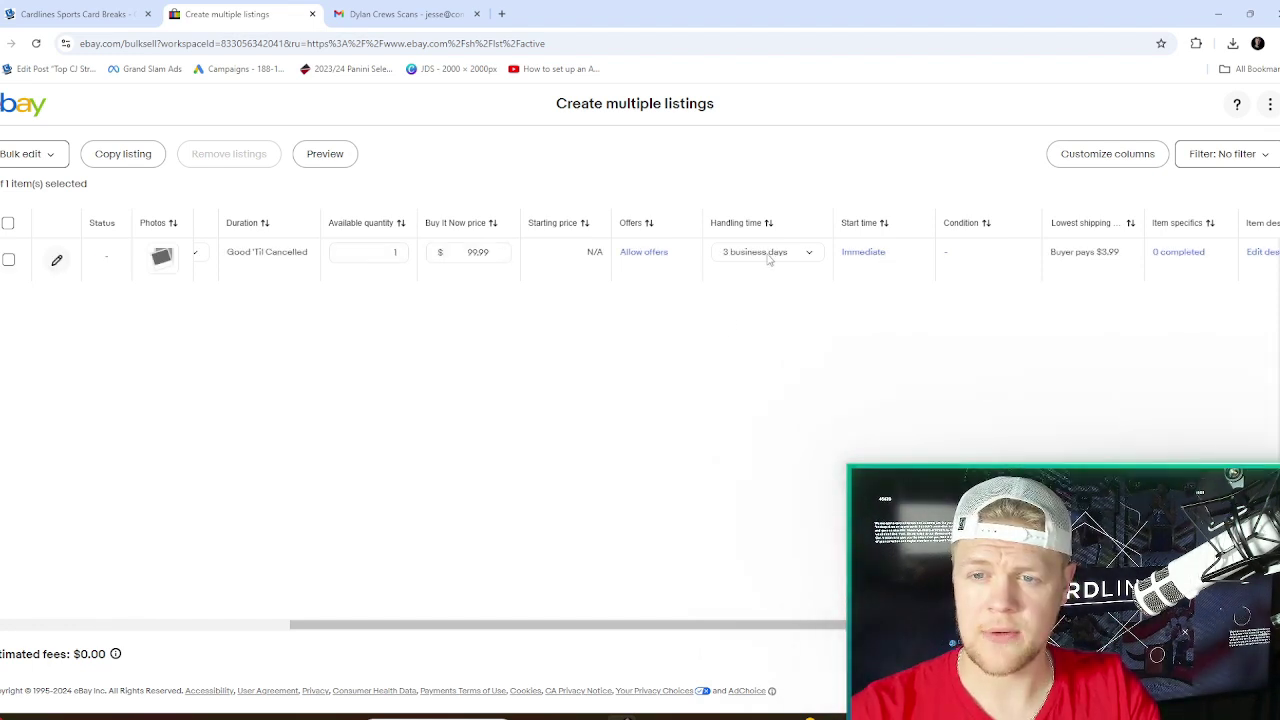
pyautogui.moveTo(560, 625); pyautogui.dragTo(772, 625)
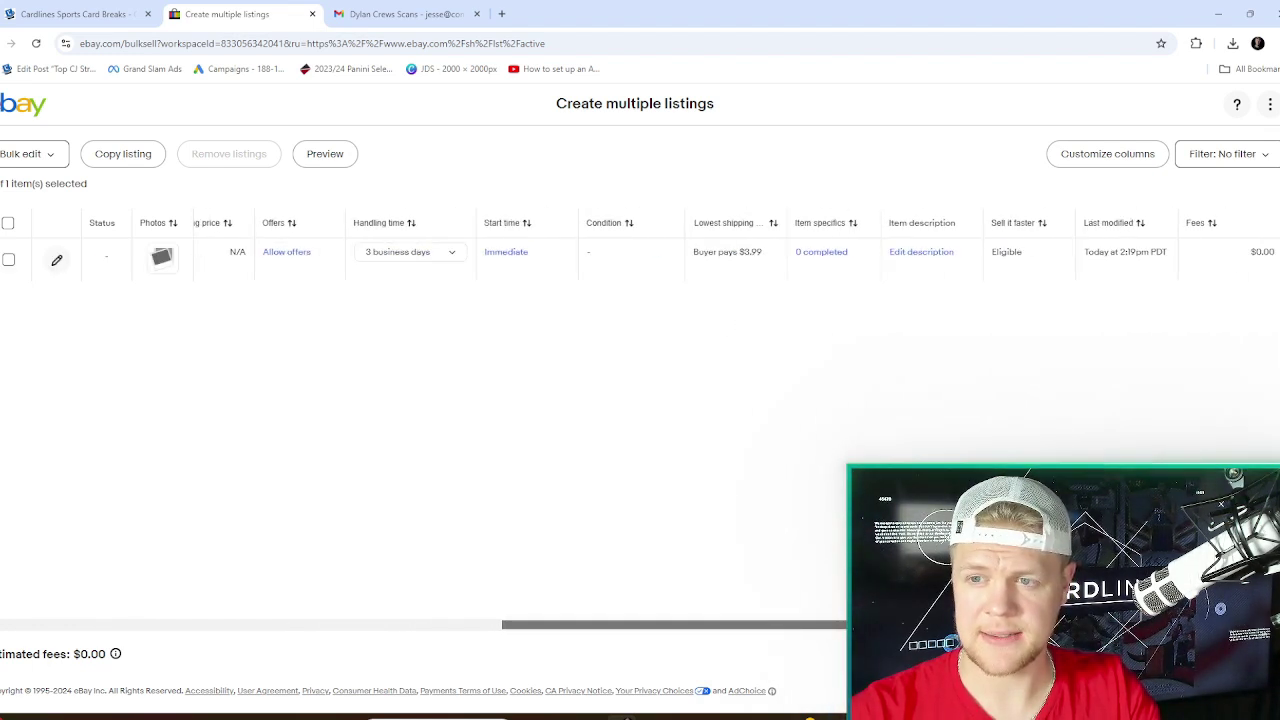
pyautogui.click(930, 256)
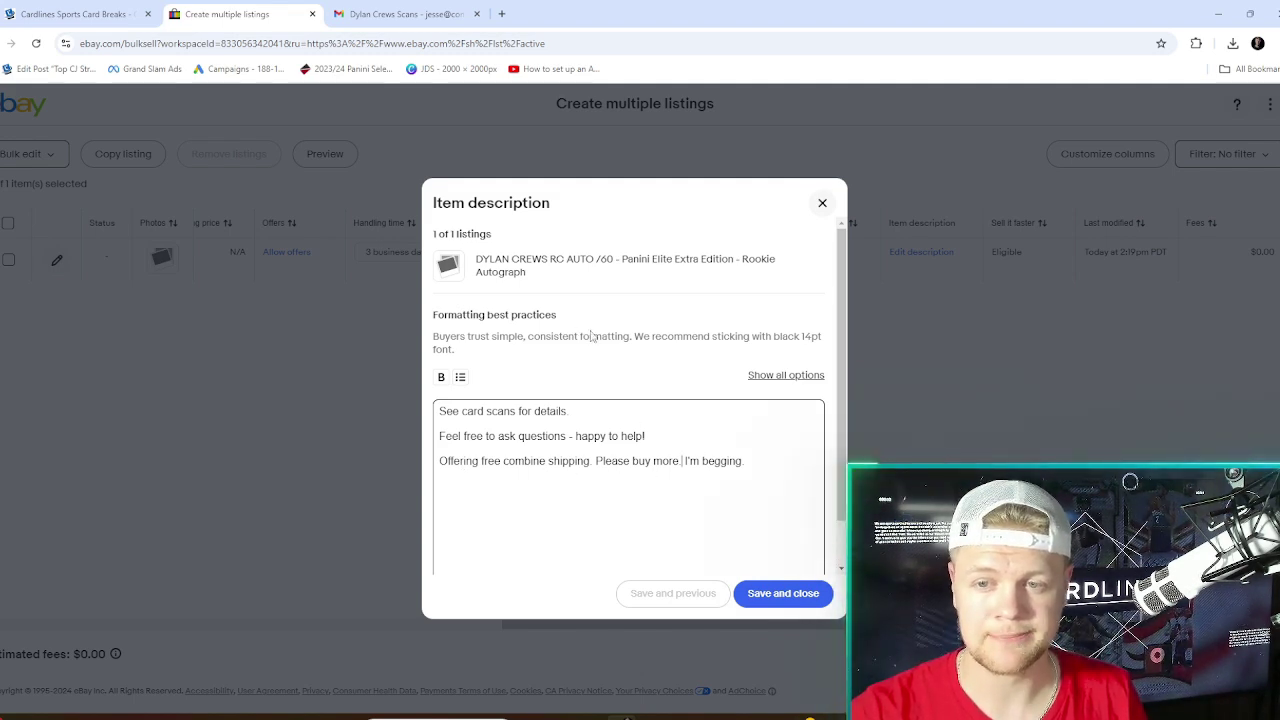
pyautogui.click(783, 593)
# Add the autograph card's front and back scans from Downloads to the listing, with the front as main photo
pyautogui.click(161, 257)
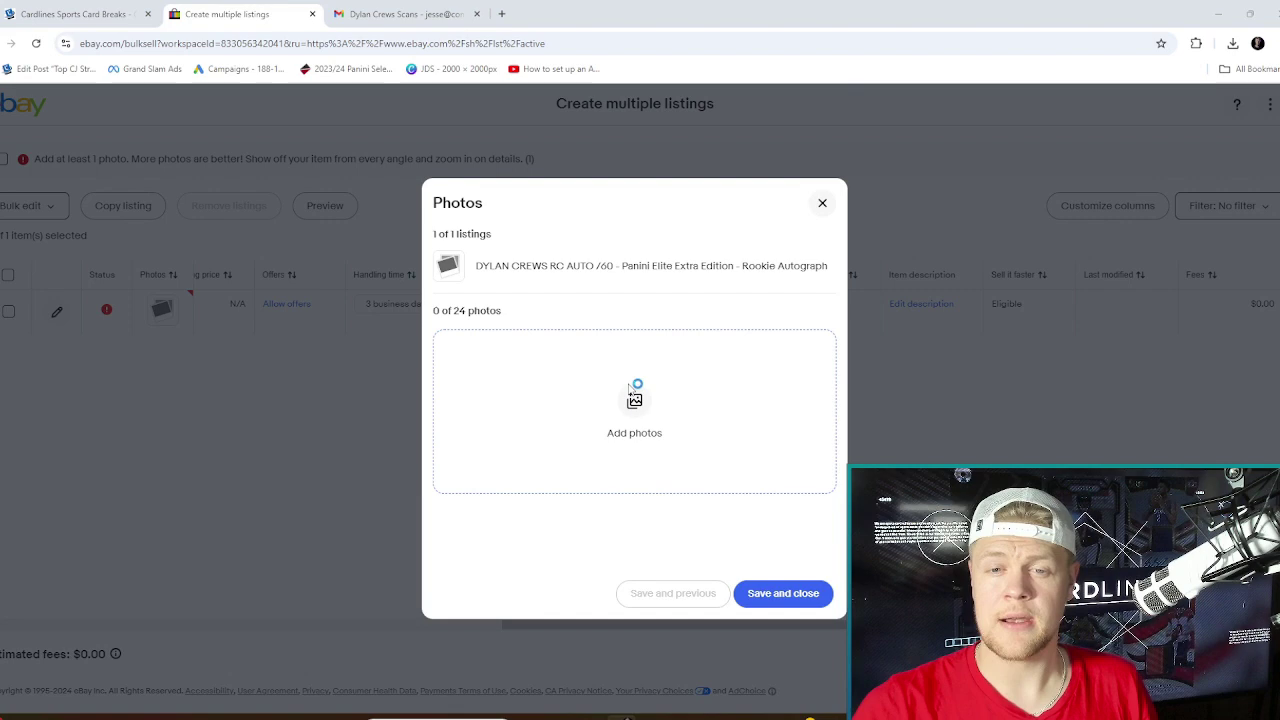
pyautogui.click(634, 430)
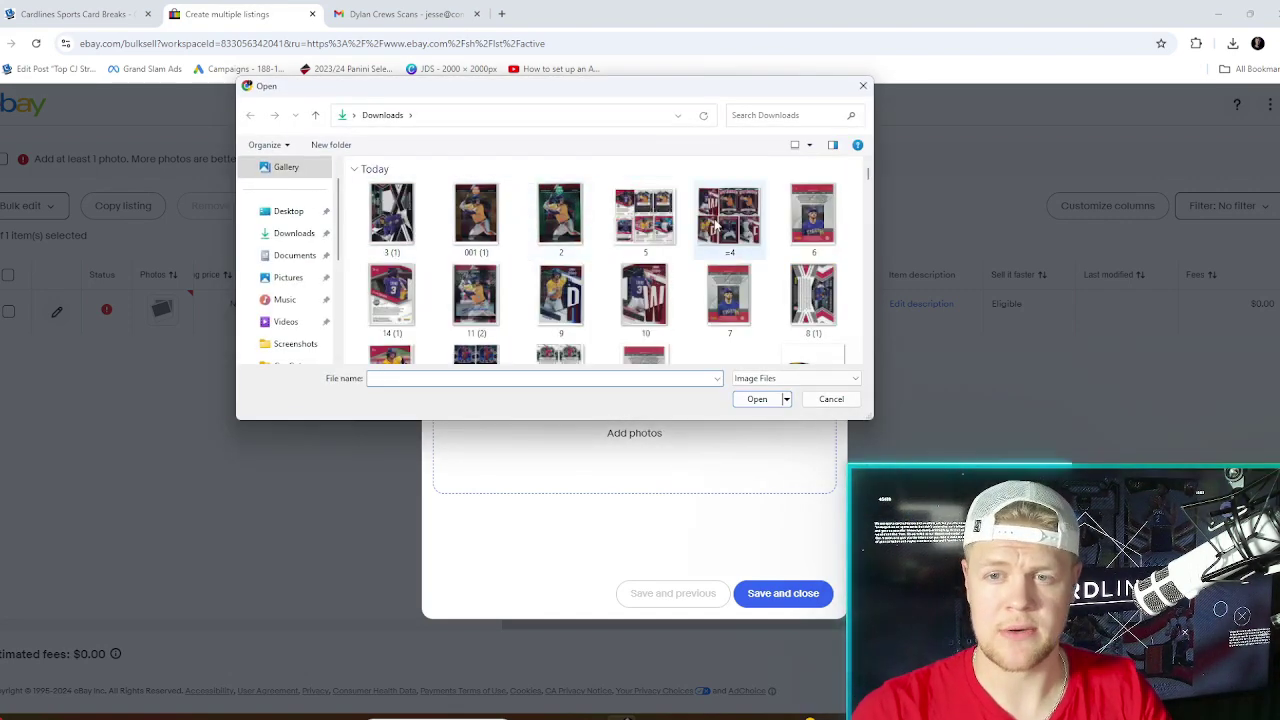
pyautogui.scroll(-1, 548, 230)
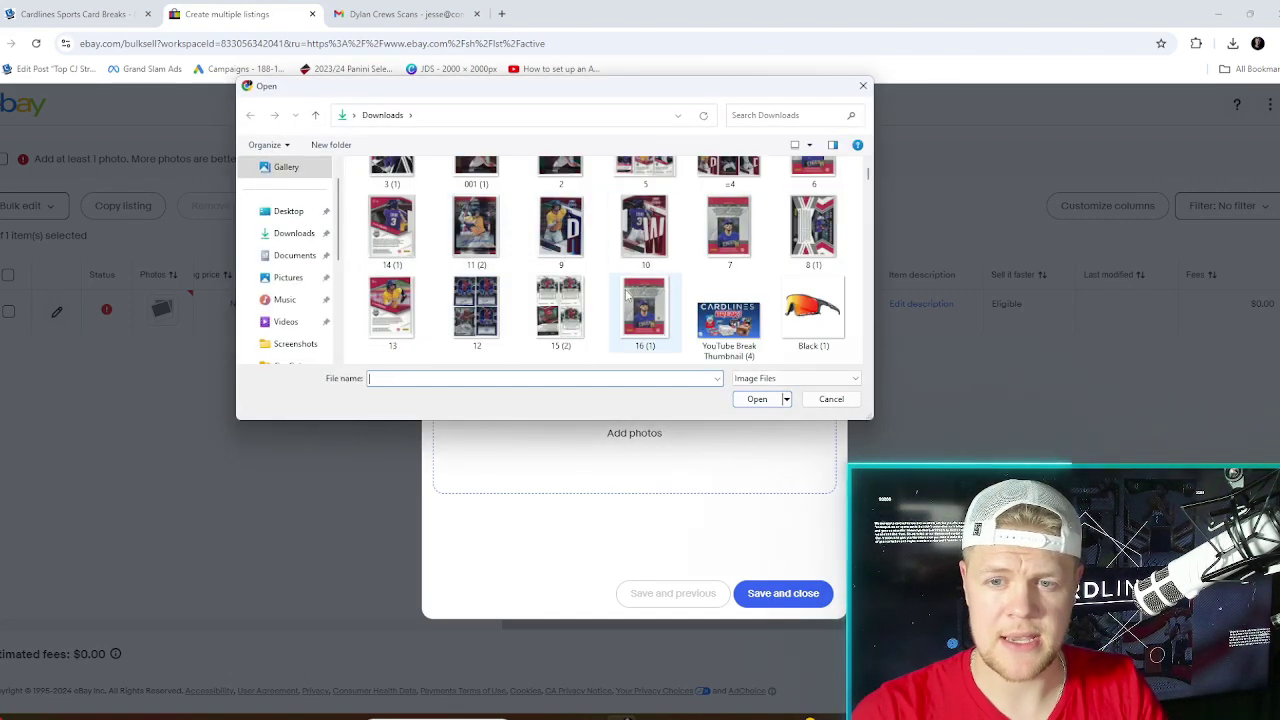
pyautogui.scroll(2, 620, 300)
pyautogui.doubleClick(570, 305)
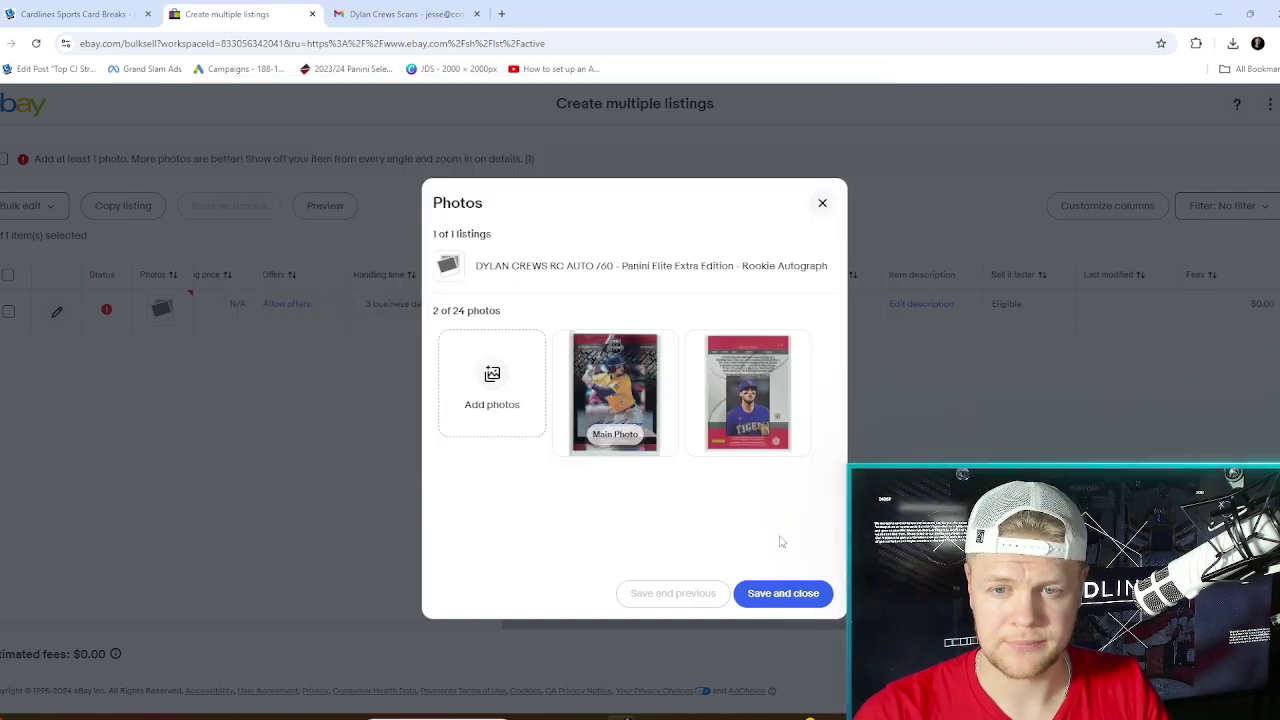
pyautogui.click(783, 594)
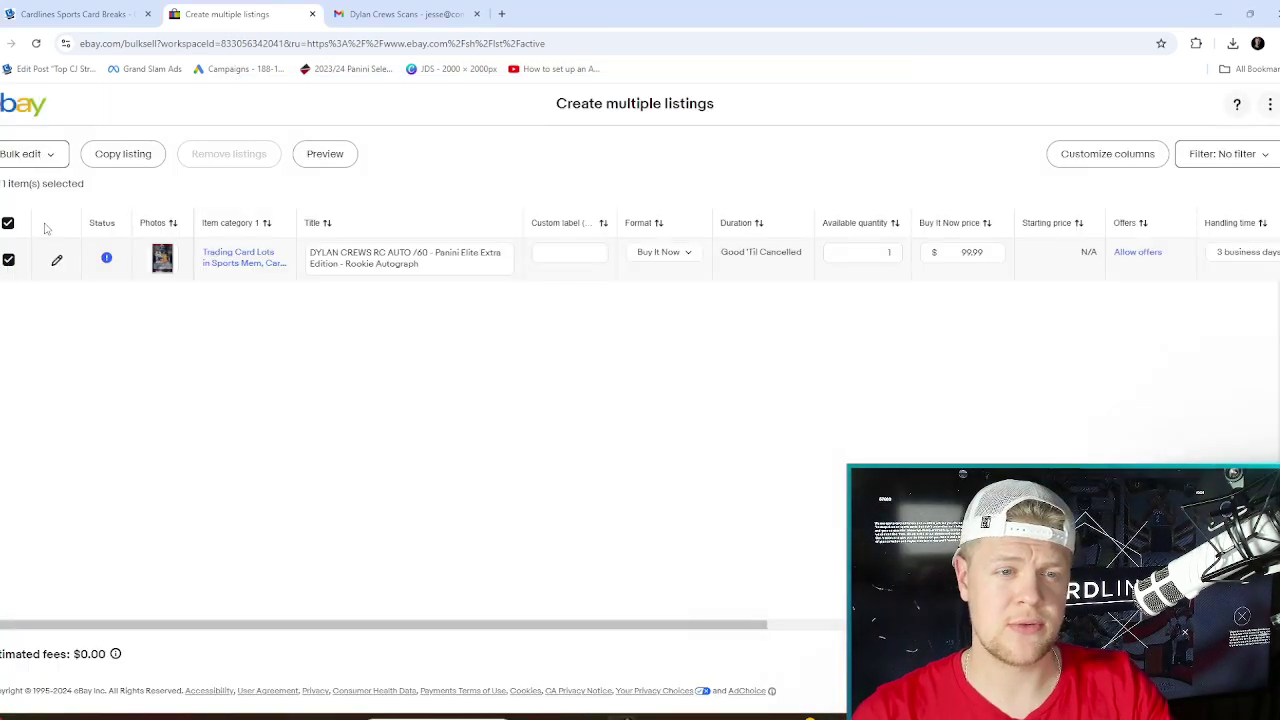
# Duplicate the completed listing to make 7 copies
pyautogui.click(123, 154)
pyautogui.click(558, 429)
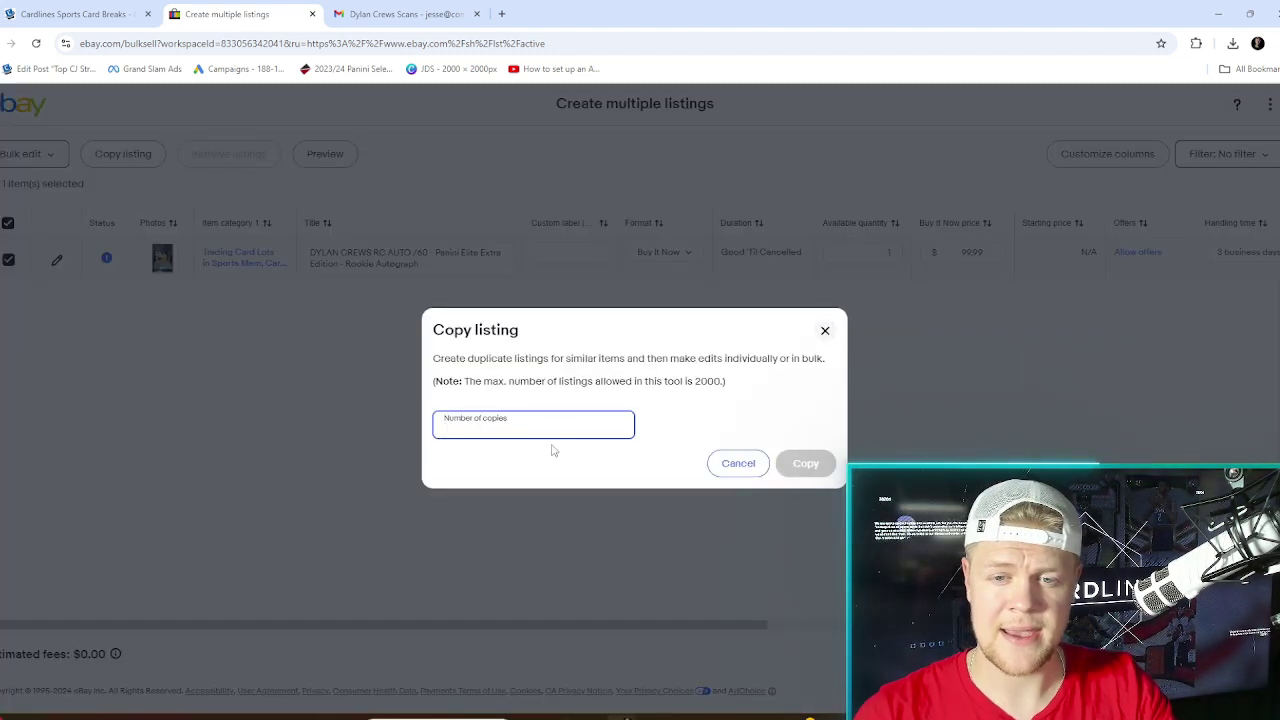
pyautogui.write('7')
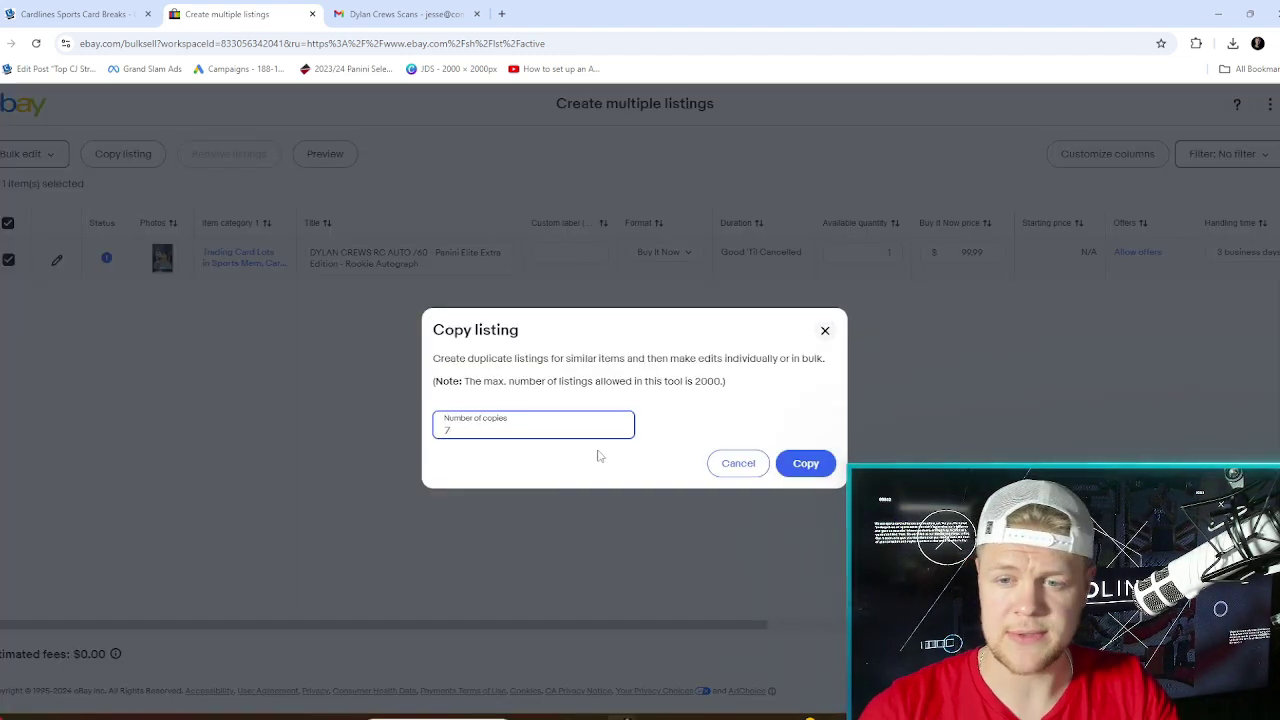
pyautogui.click(789, 466)
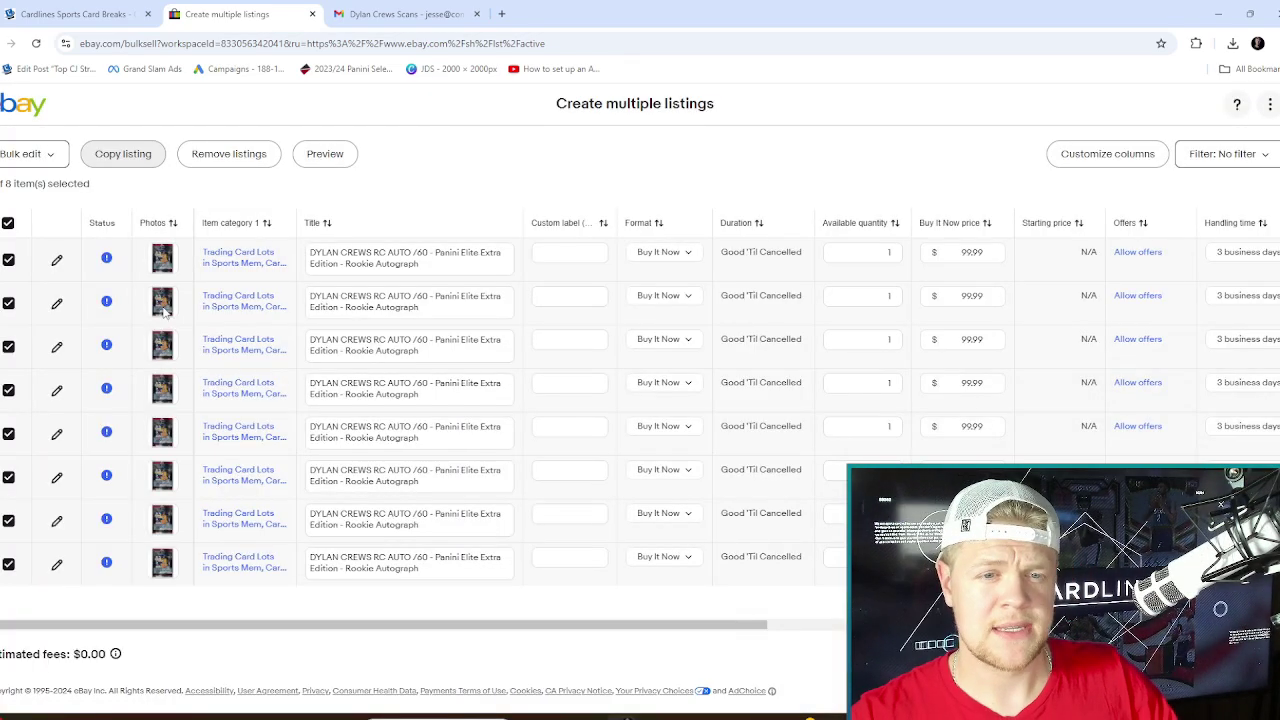
# Remove the copied photos from the second listing and replace the main photo with scan 001 (1)
pyautogui.click(172, 306)
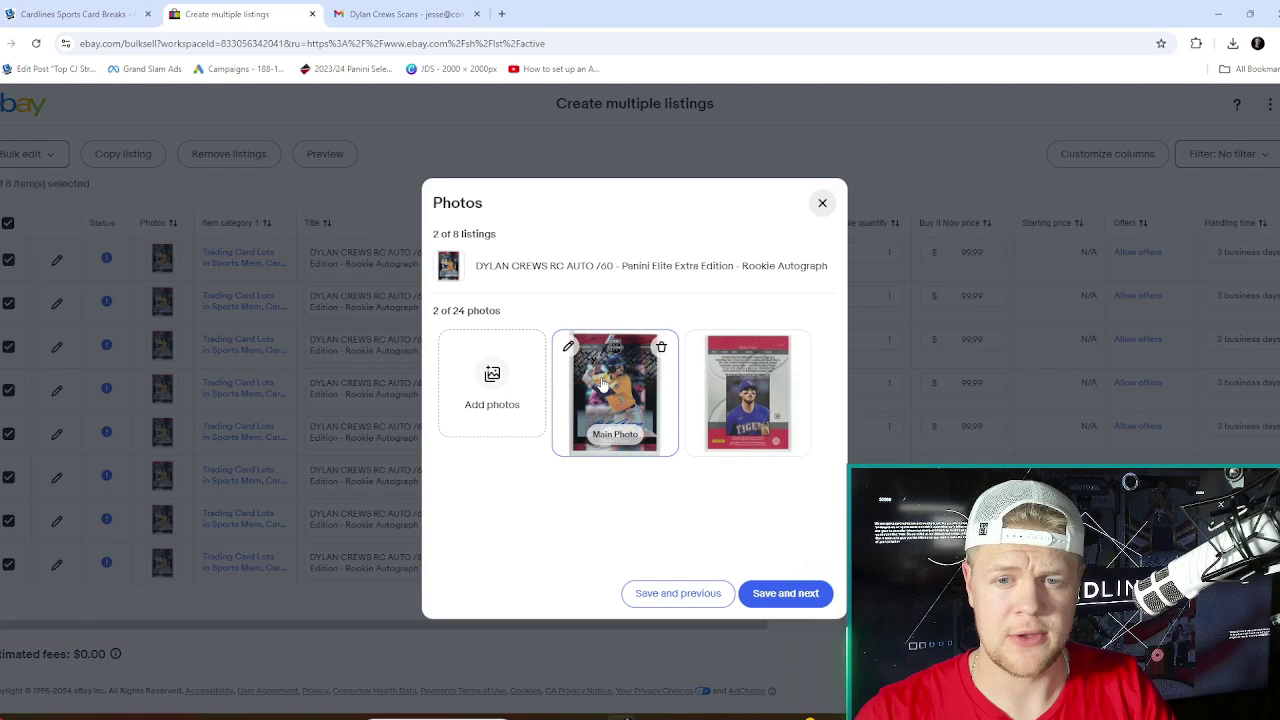
pyautogui.click(662, 347)
pyautogui.click(662, 347)
pyautogui.click(522, 384)
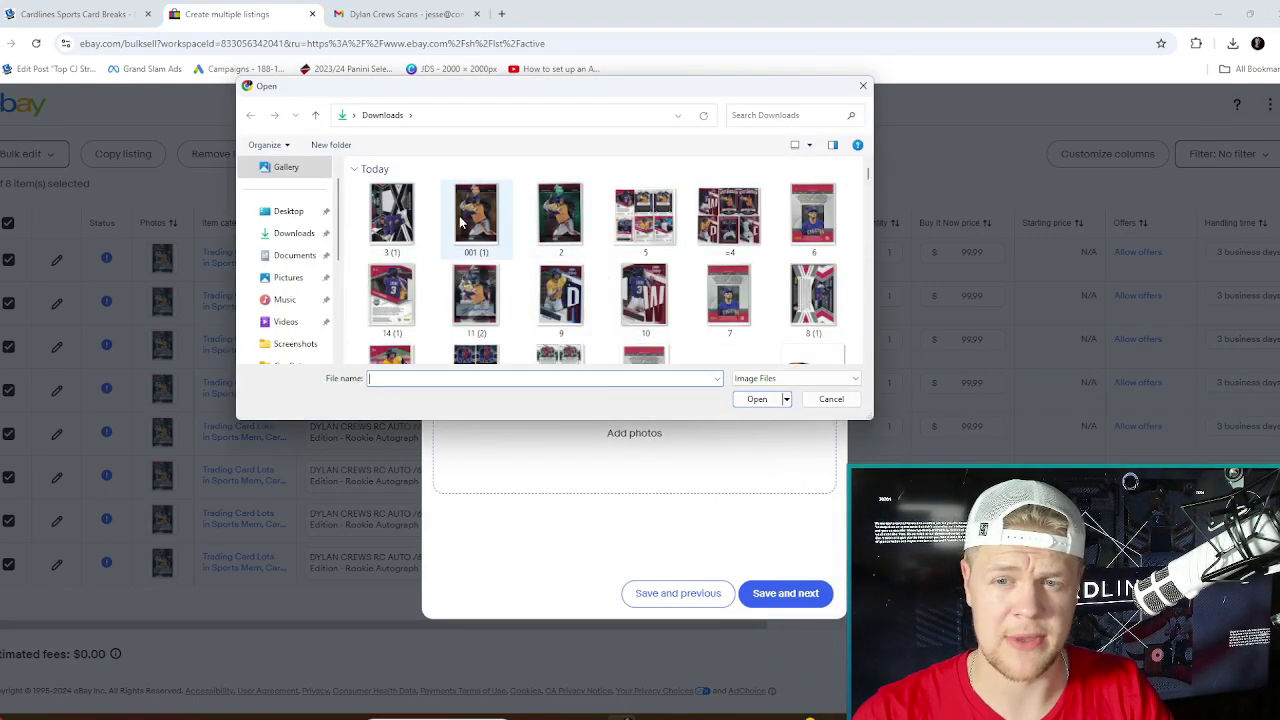
pyautogui.click(462, 224)
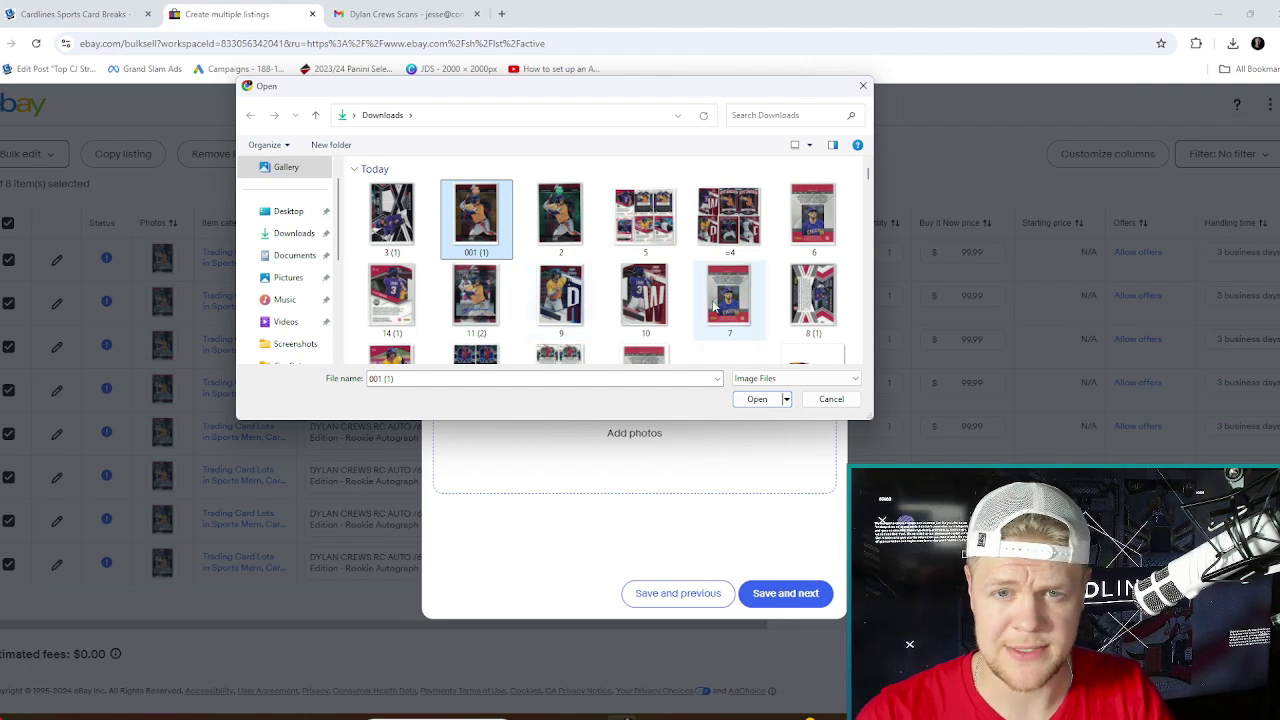
# Add scan 2 as the third listing's main photo, followed by the card's back scan, and save the photos
pyautogui.click(560, 218)
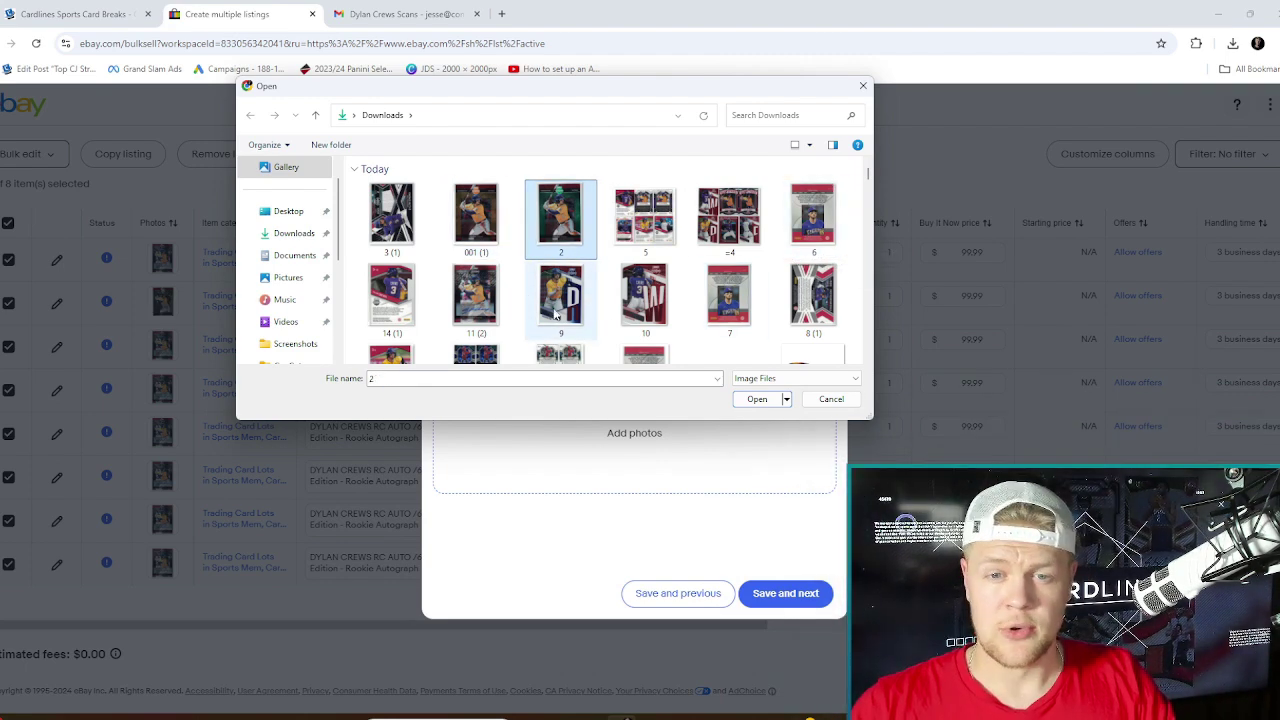
pyautogui.click(757, 399)
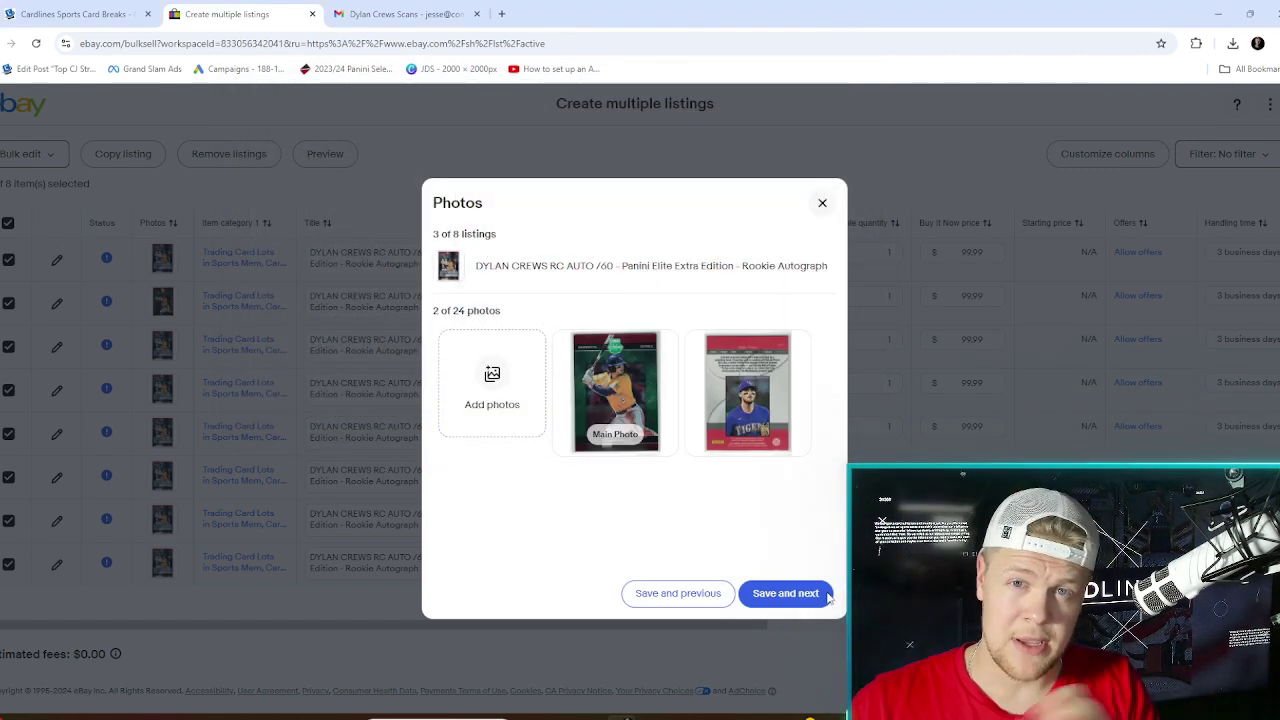
pyautogui.click(805, 600)
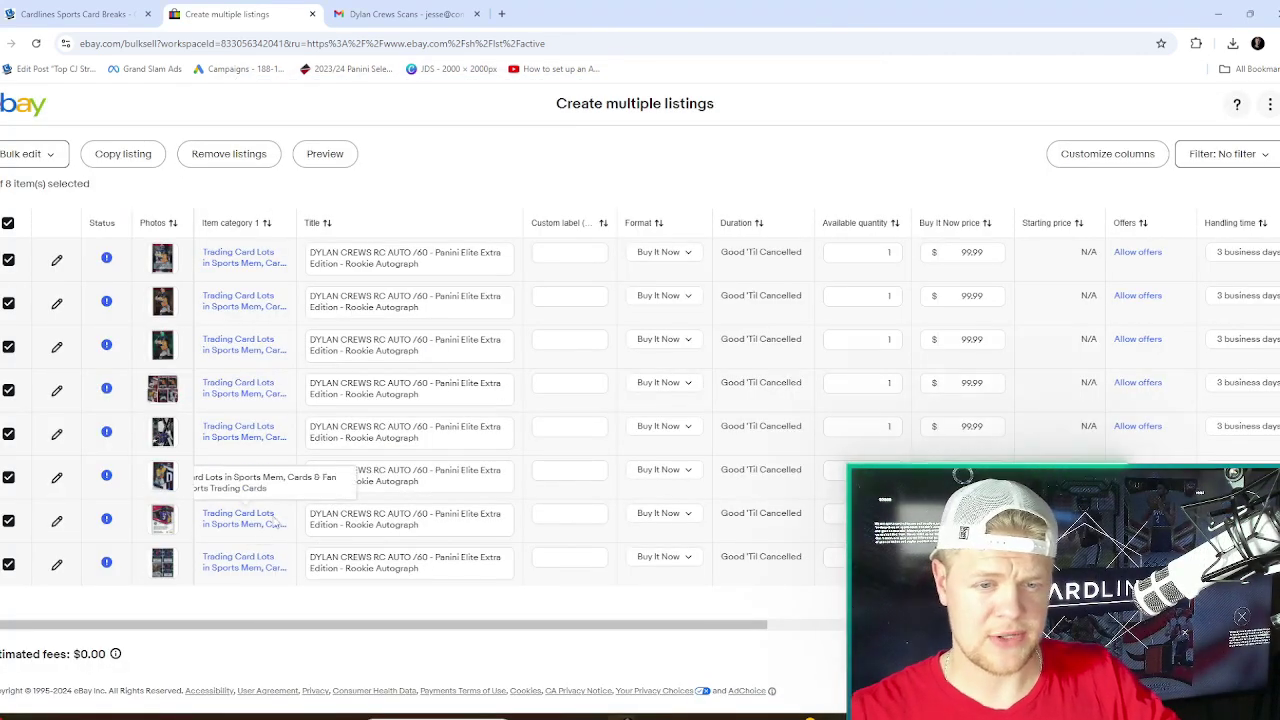
# Make the card's front scan the main photo of the seventh listing and save its photos
pyautogui.click(158, 528)
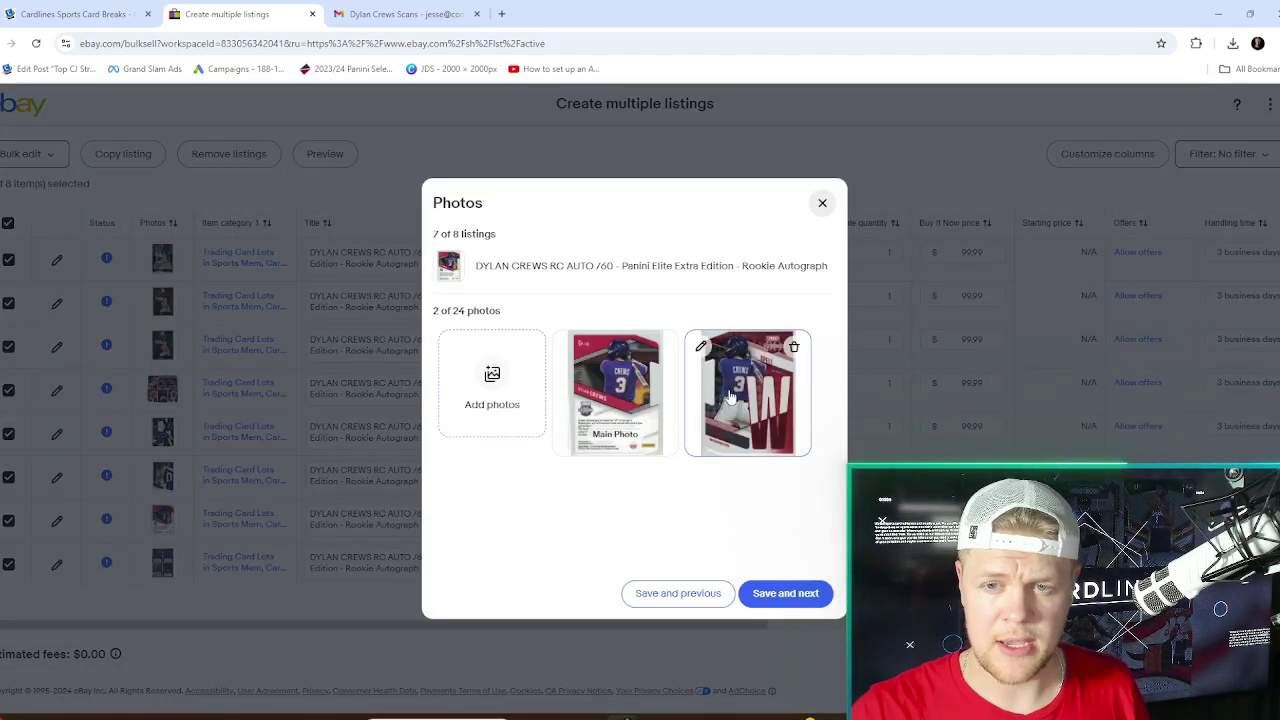
pyautogui.click(779, 590)
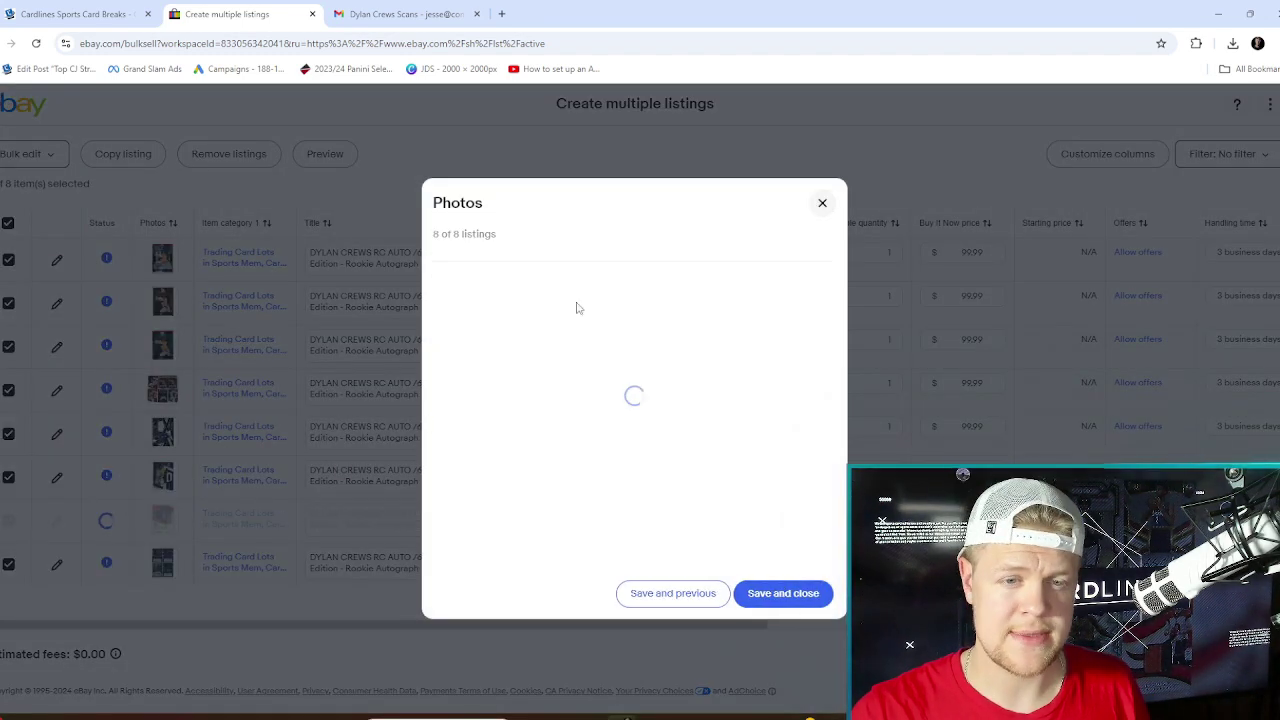
pyautogui.click(820, 203)
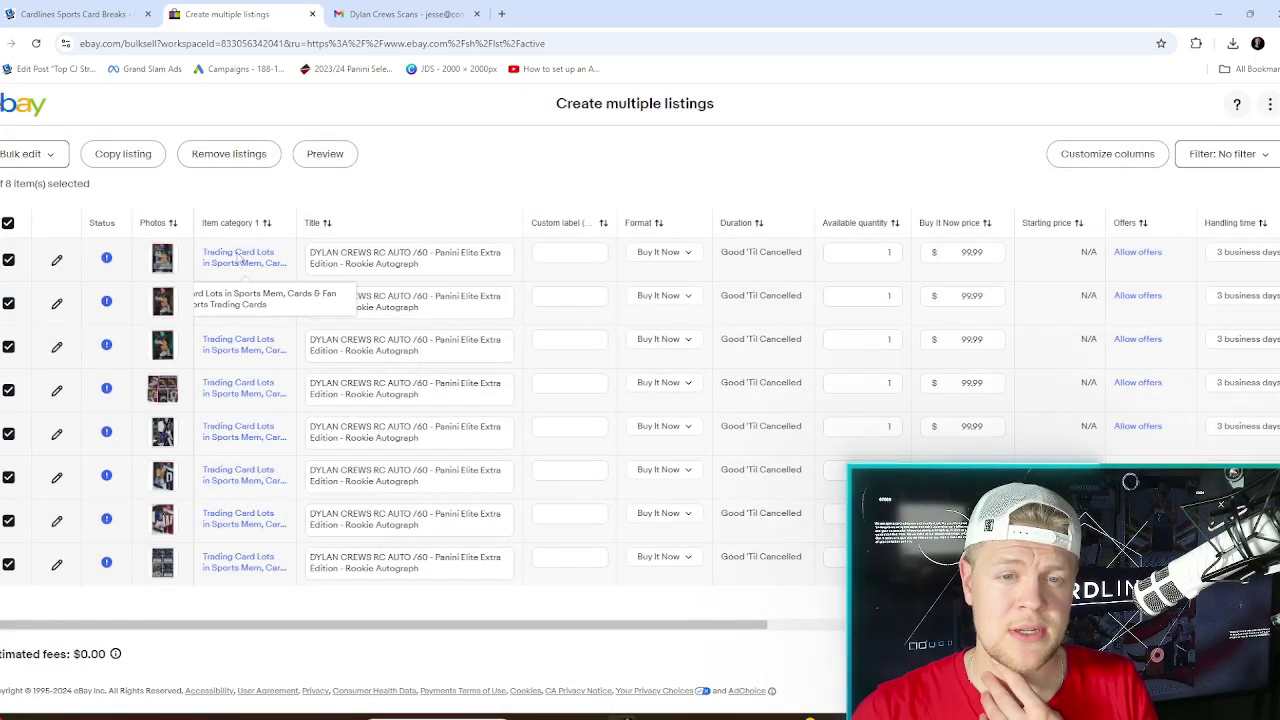
# Change the item category of the six single-card listings to Sports Trading Cards > Trading Card Singles
pyautogui.click(240, 344)
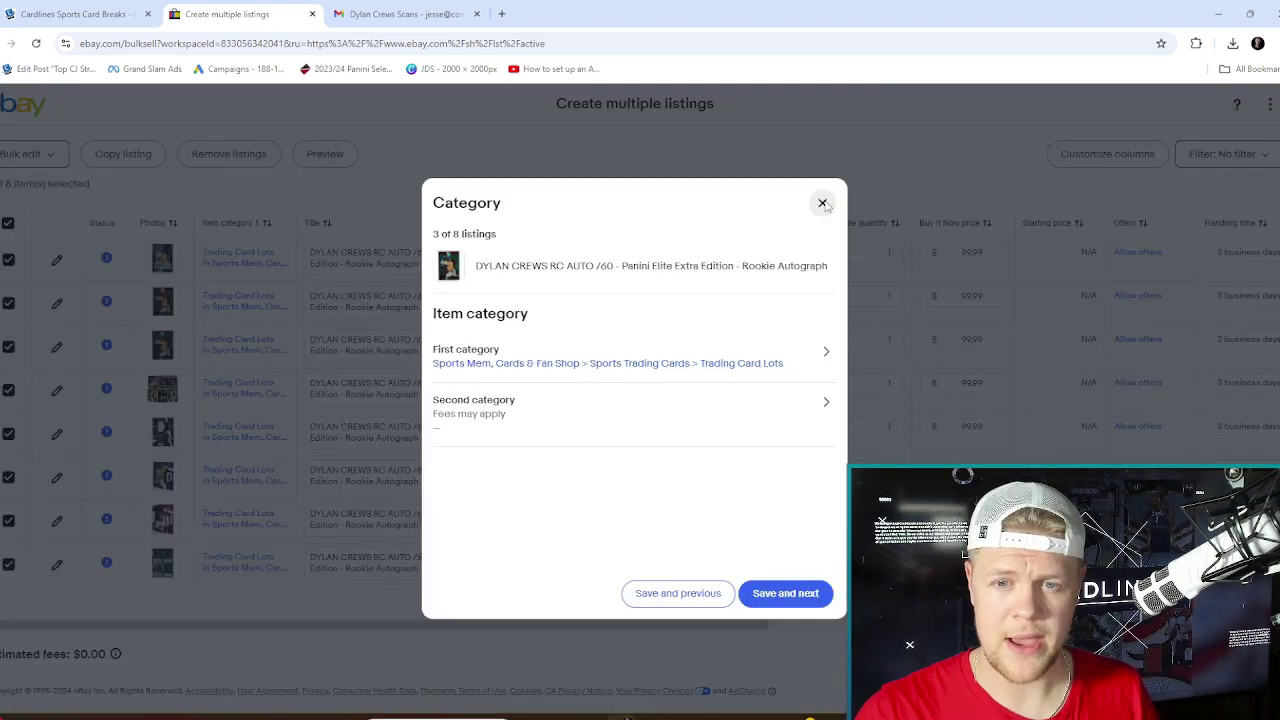
pyautogui.click(782, 341)
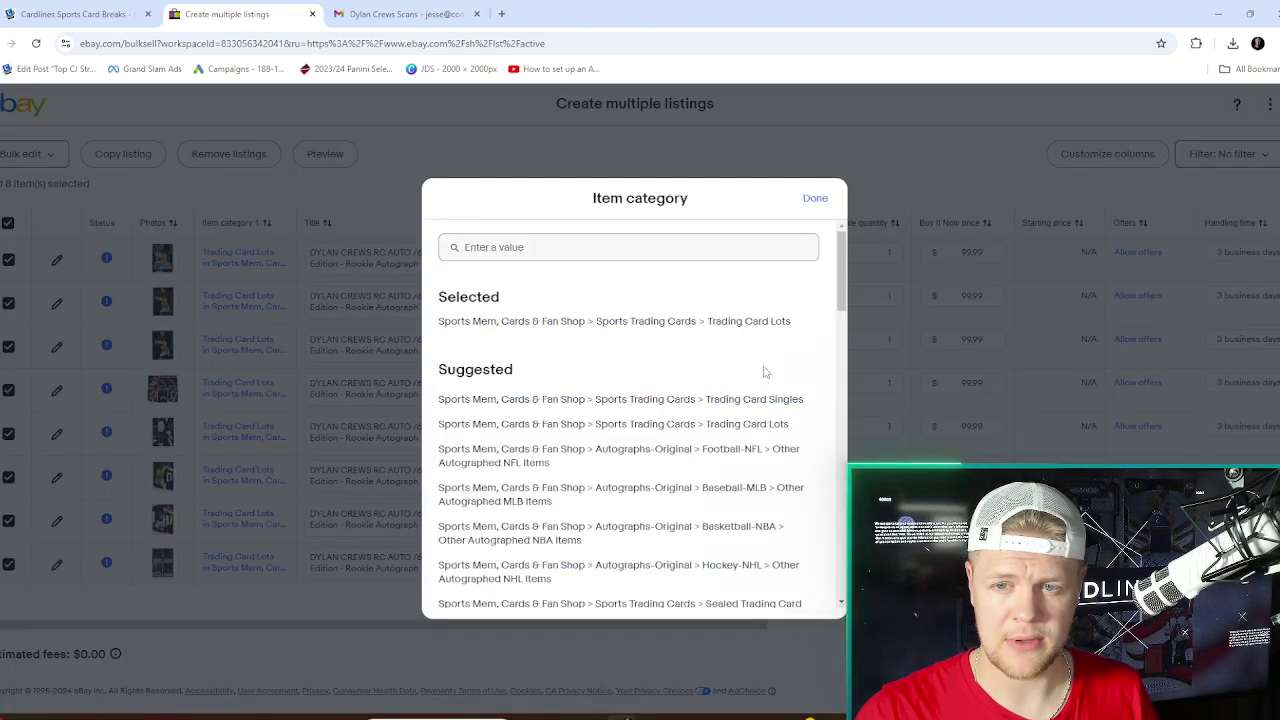
pyautogui.click(745, 424)
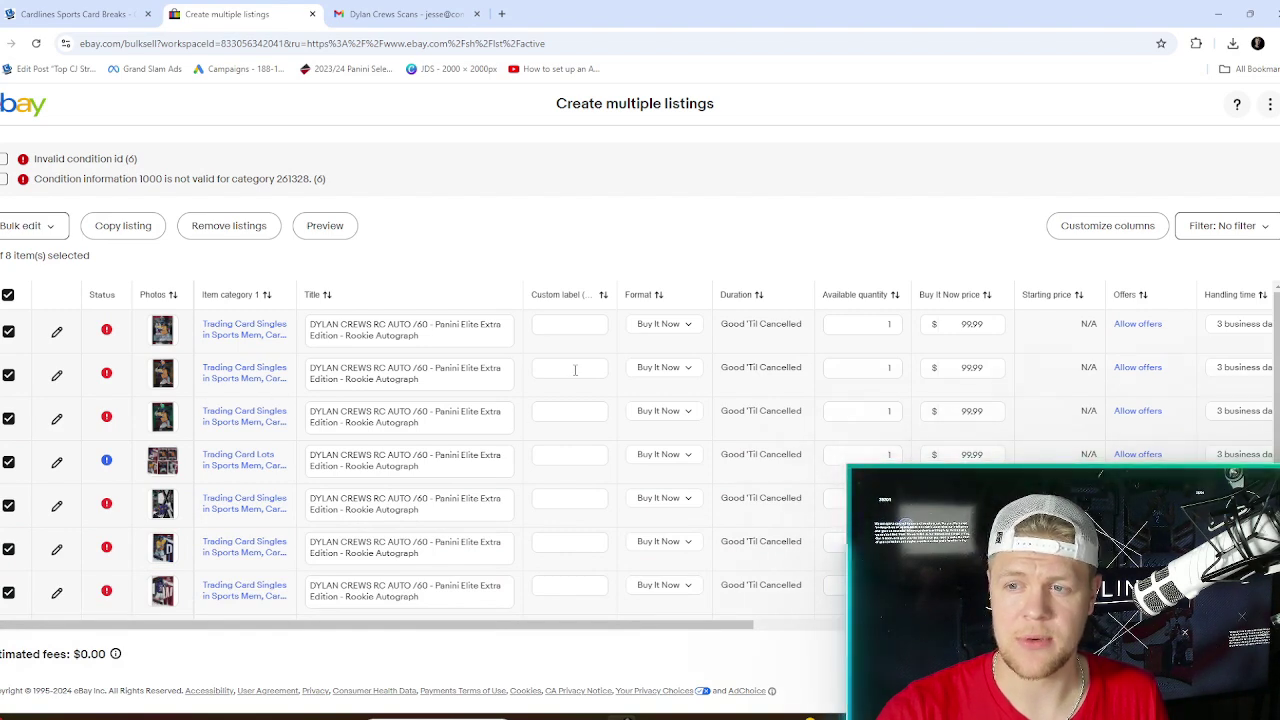
# Set the first listing's condition to Ungraded with card condition Near mint or better, and save it
pyautogui.moveTo(618, 628); pyautogui.dragTo(950, 628)
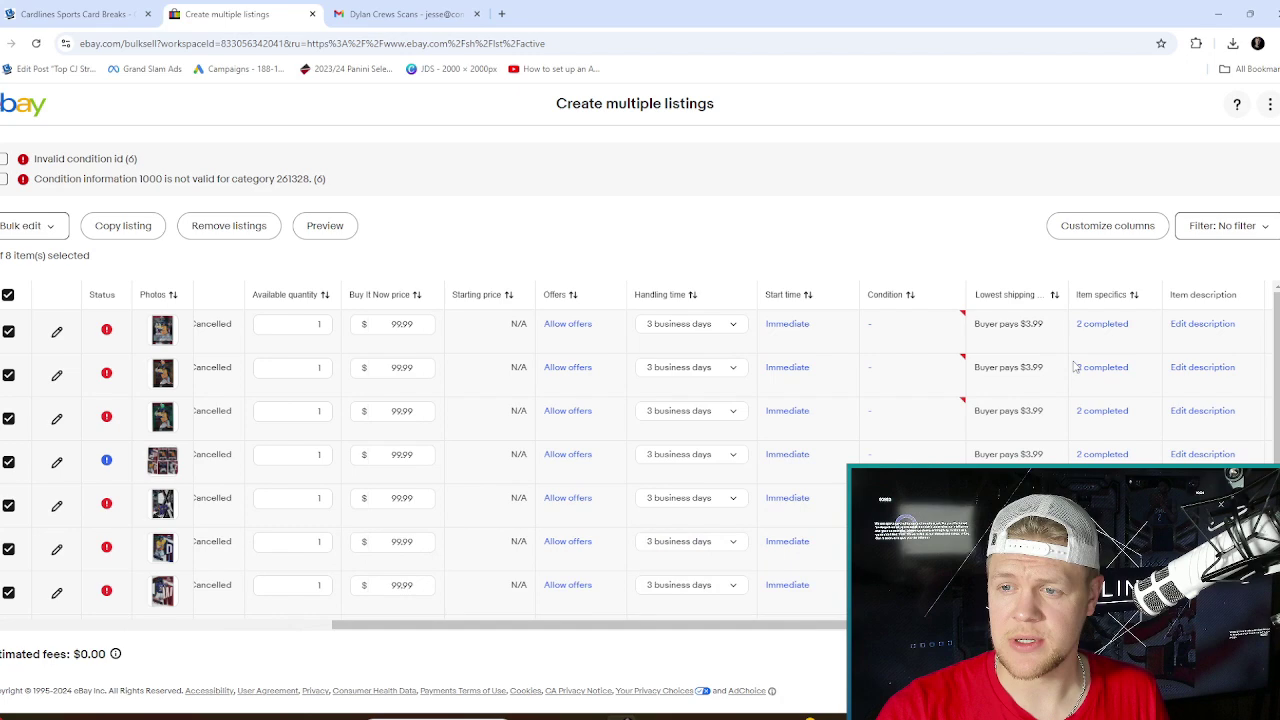
pyautogui.hscroll(3, 640, 450)
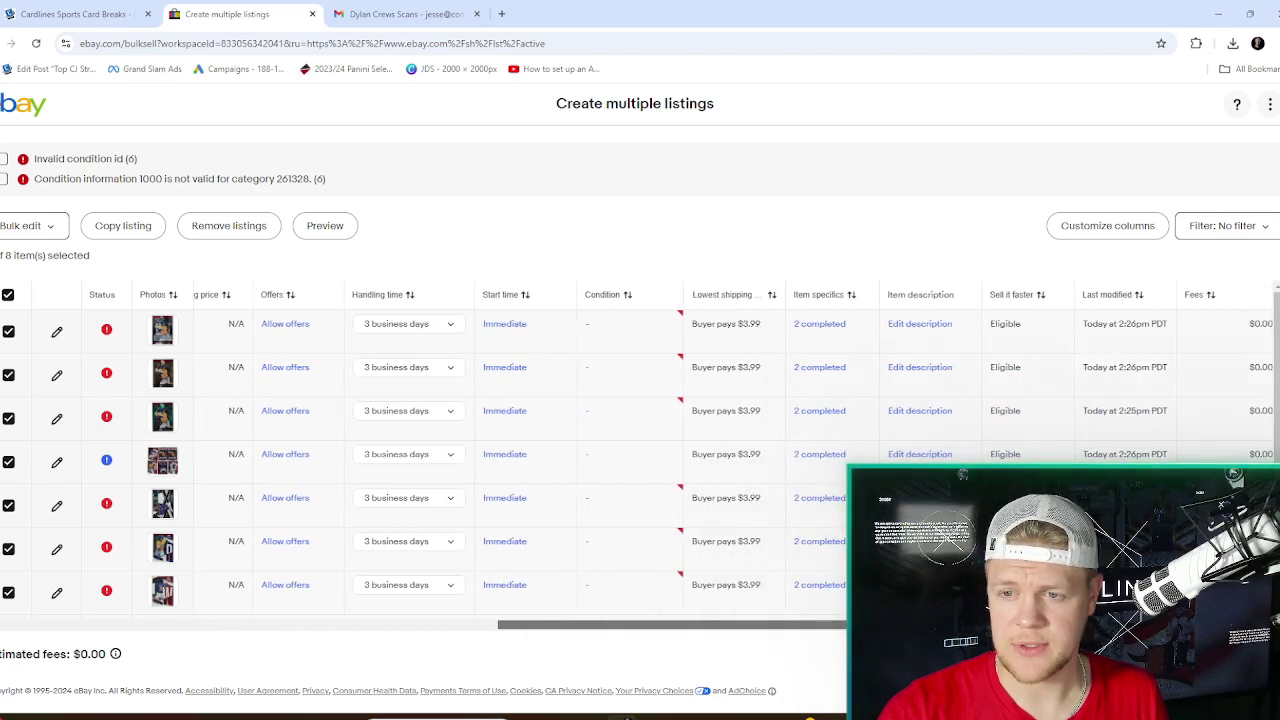
pyautogui.hscroll(1, 640, 450)
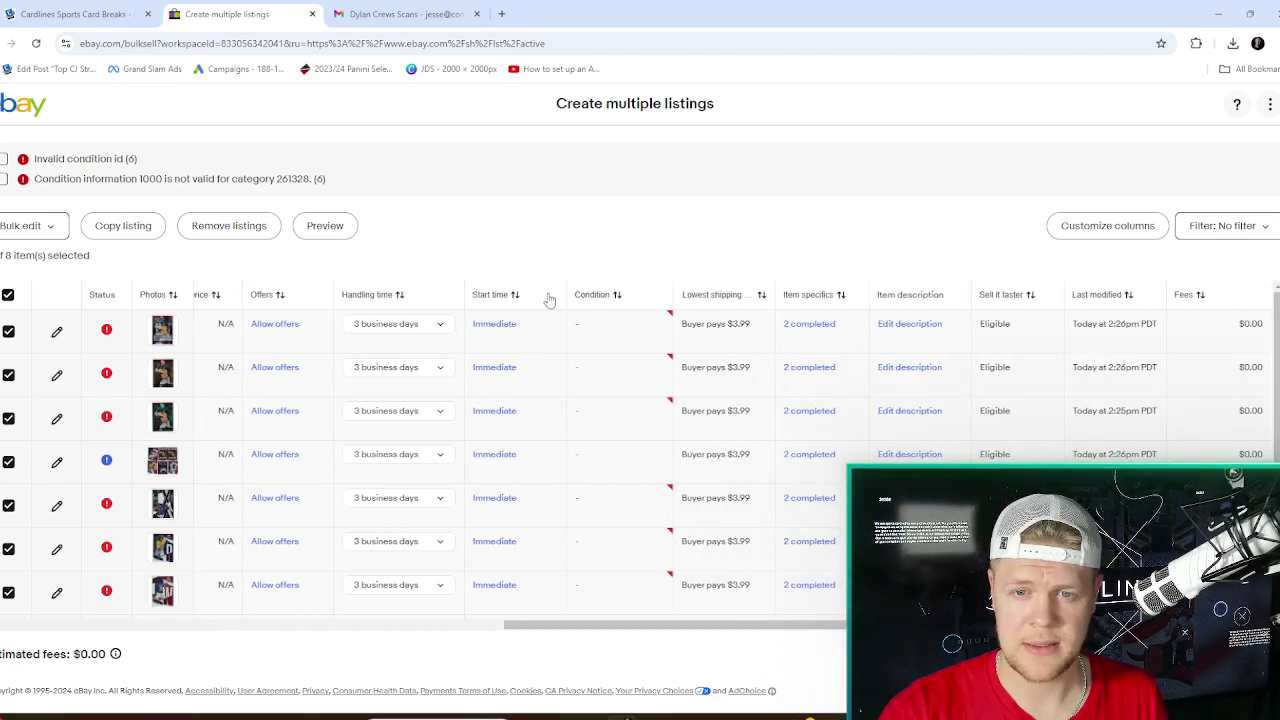
pyautogui.click(613, 333)
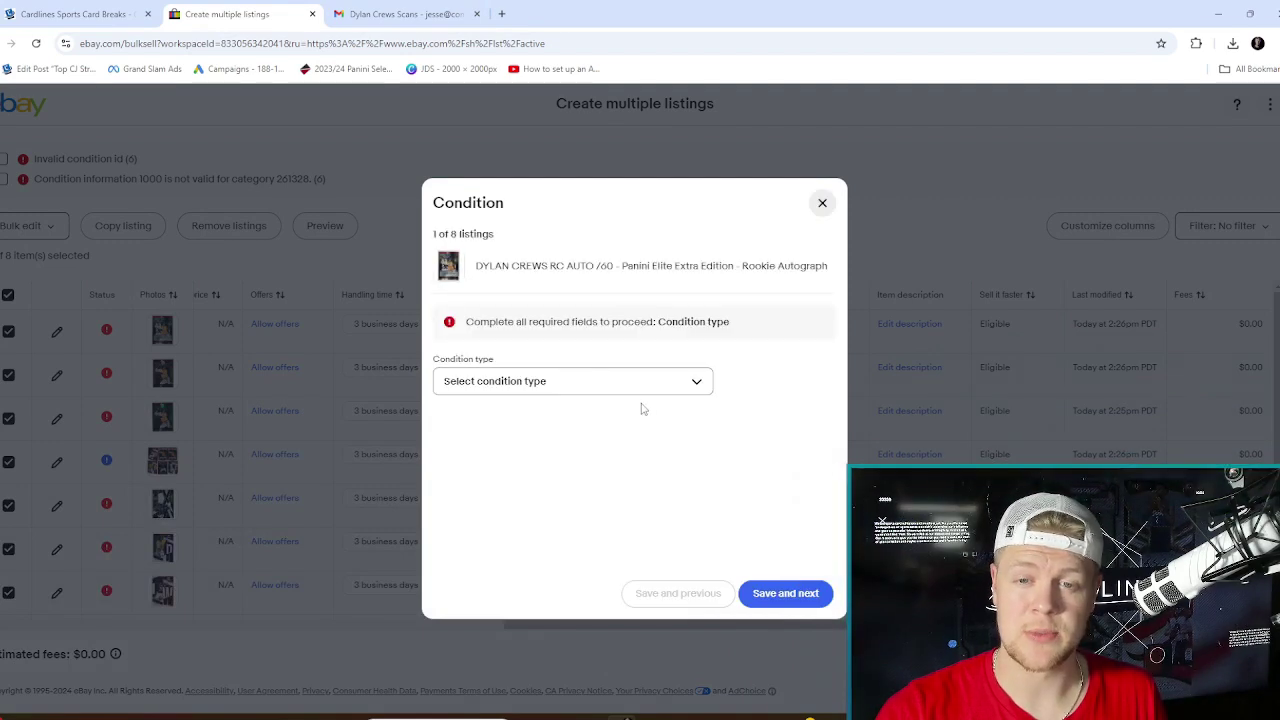
pyautogui.click(615, 382)
pyautogui.click(576, 438)
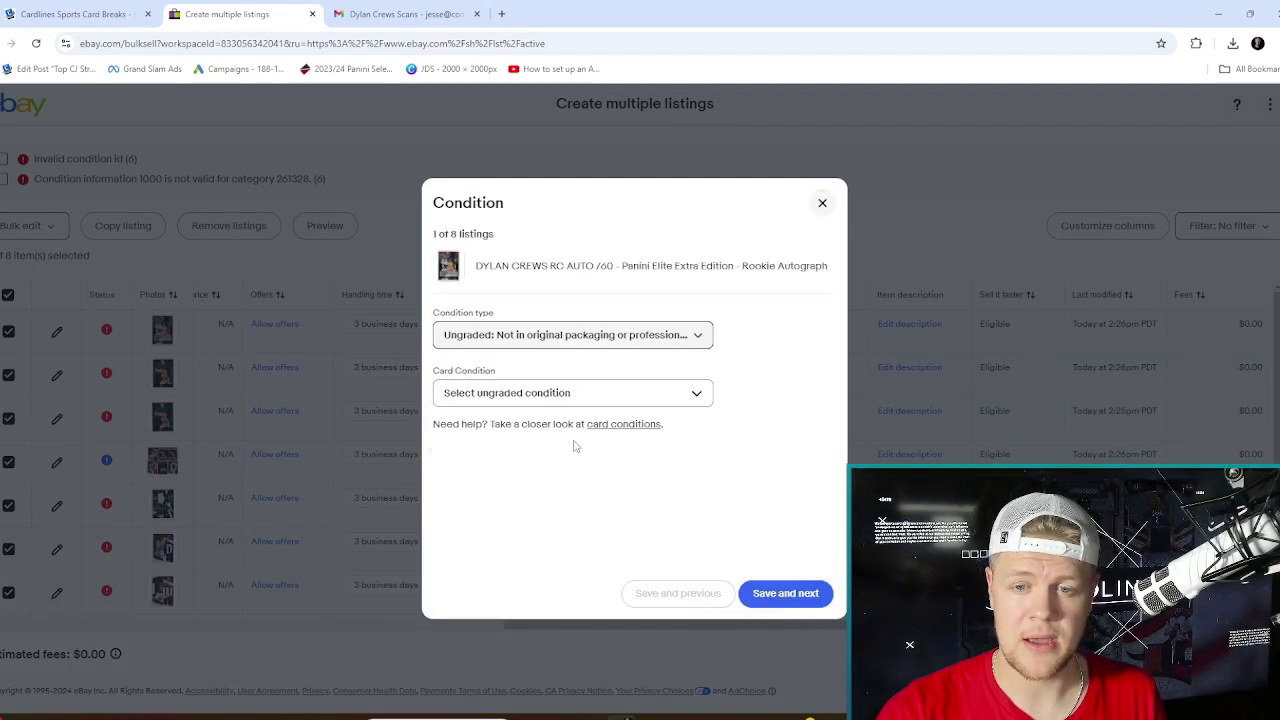
pyautogui.click(580, 394)
pyautogui.click(576, 424)
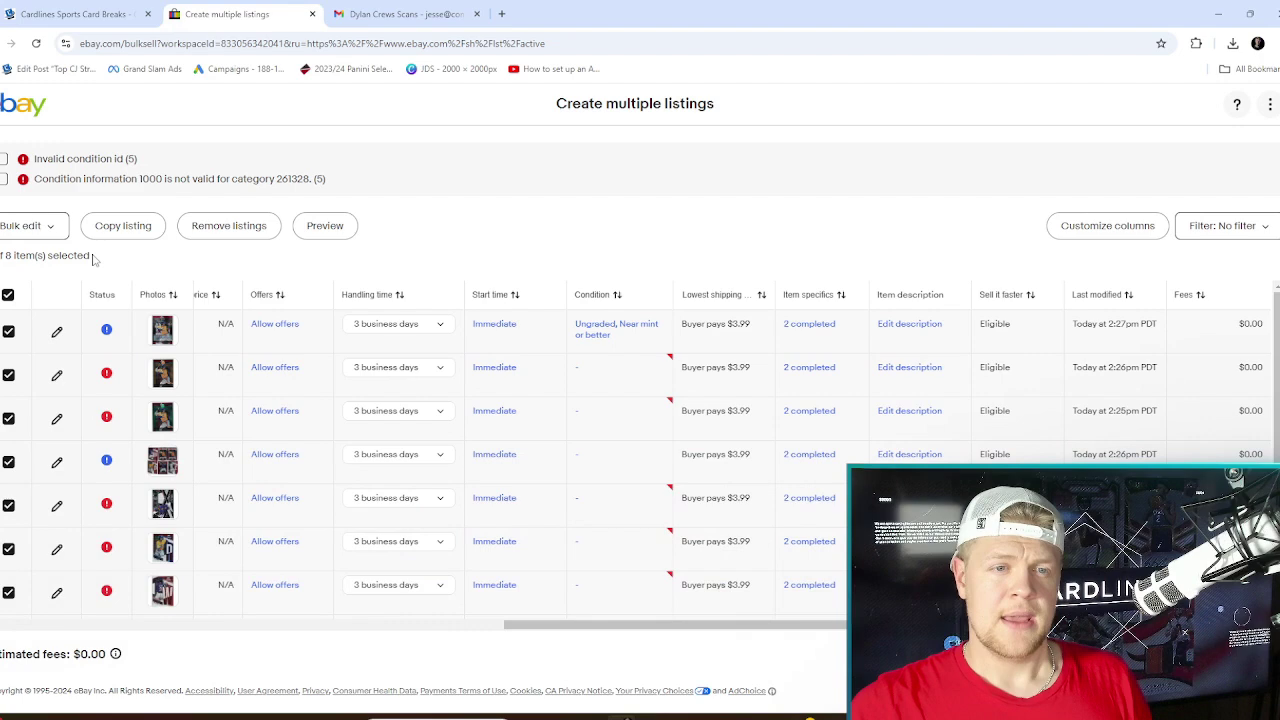
# Bulk edit the condition of the six Trading Card Singles listings to Ungraded, Near mint or better
pyautogui.click(47, 226)
pyautogui.scroll(-2, 70, 360)
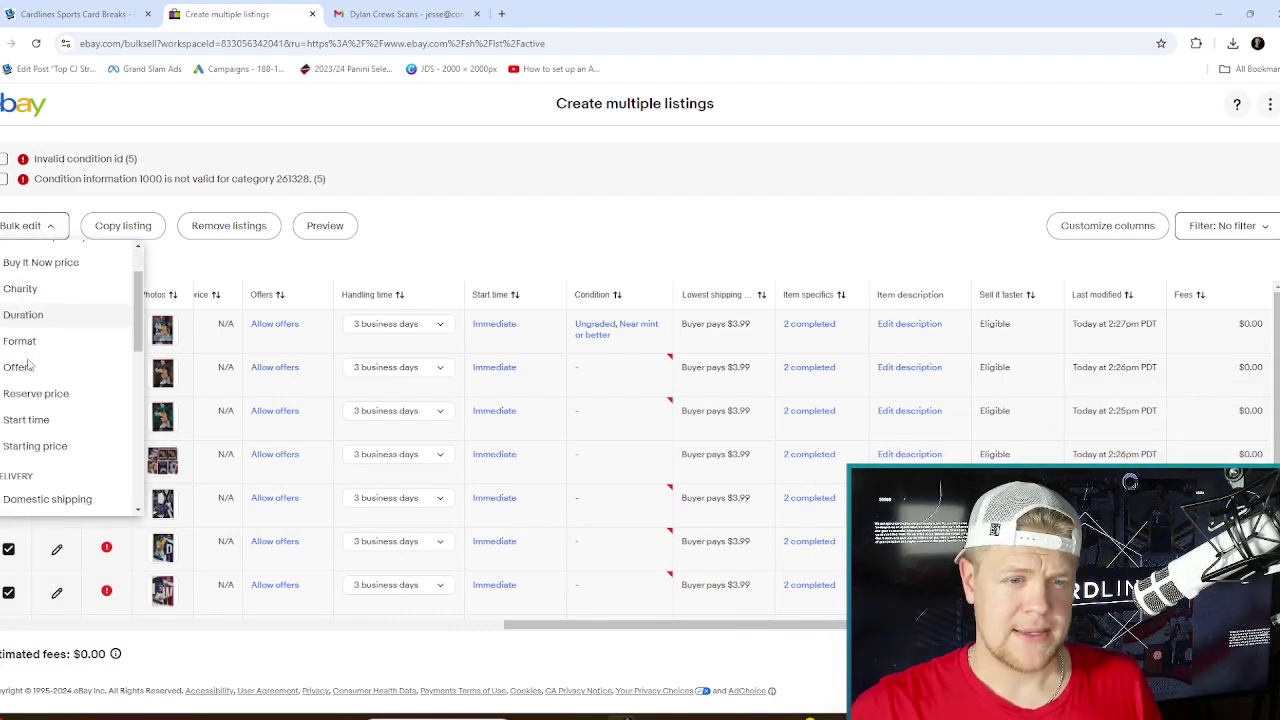
pyautogui.click(50, 420)
pyautogui.click(466, 394)
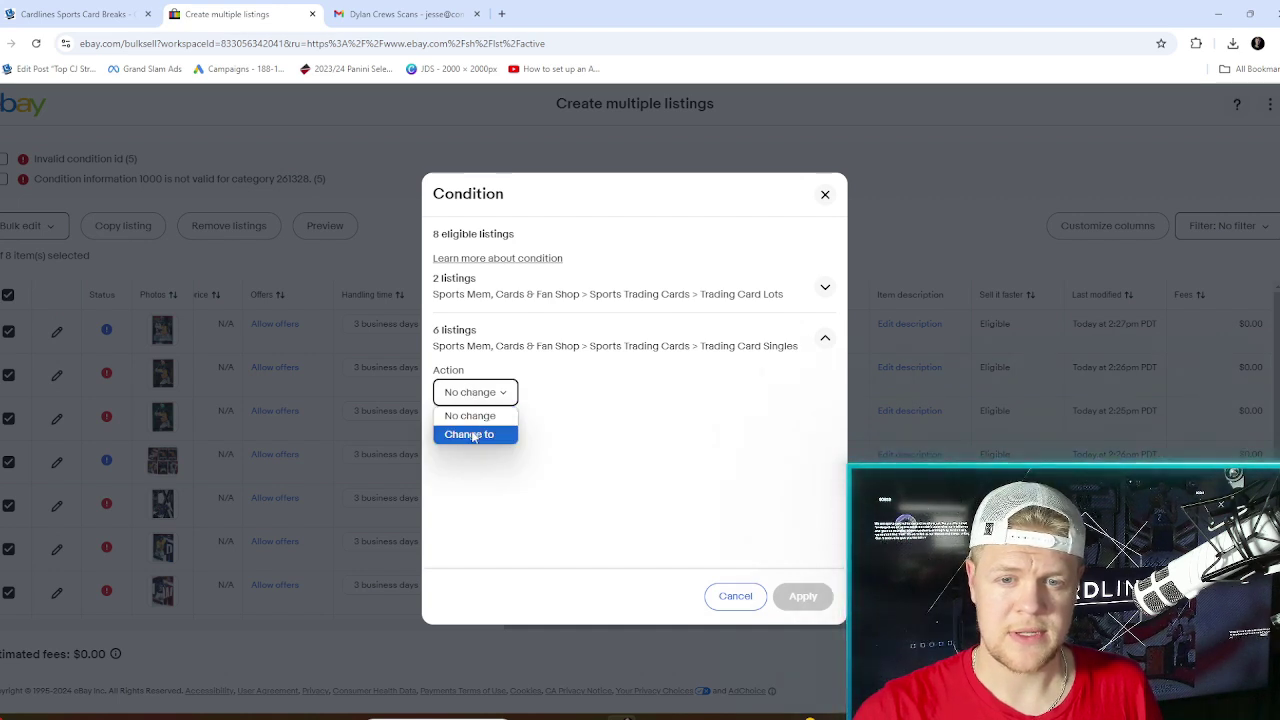
pyautogui.click(466, 434)
pyautogui.click(511, 449)
pyautogui.click(515, 500)
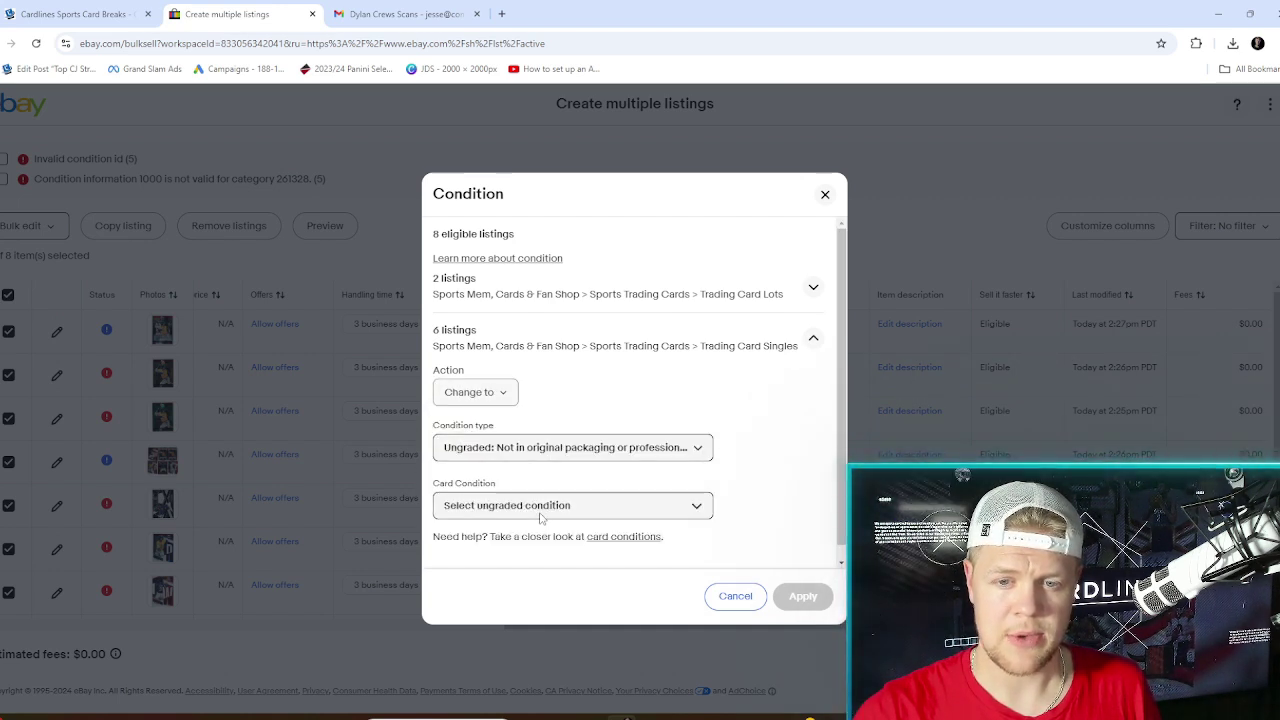
pyautogui.click(540, 510)
pyautogui.click(491, 481)
pyautogui.click(791, 592)
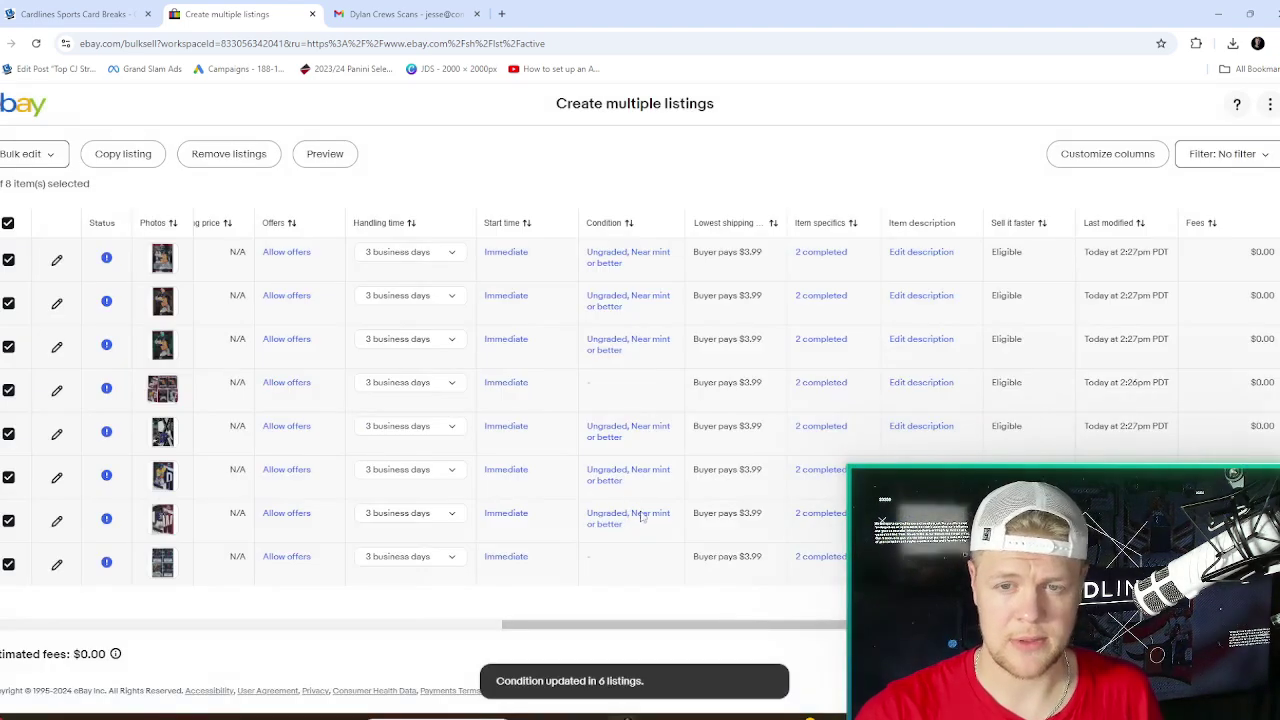
# Retitle the second listing as "DYLAN CREWS RC /275 - Panini Elite Extra Edition - ROOKIE PROSPECT"
pyautogui.hscroll(-10, 692, 512)
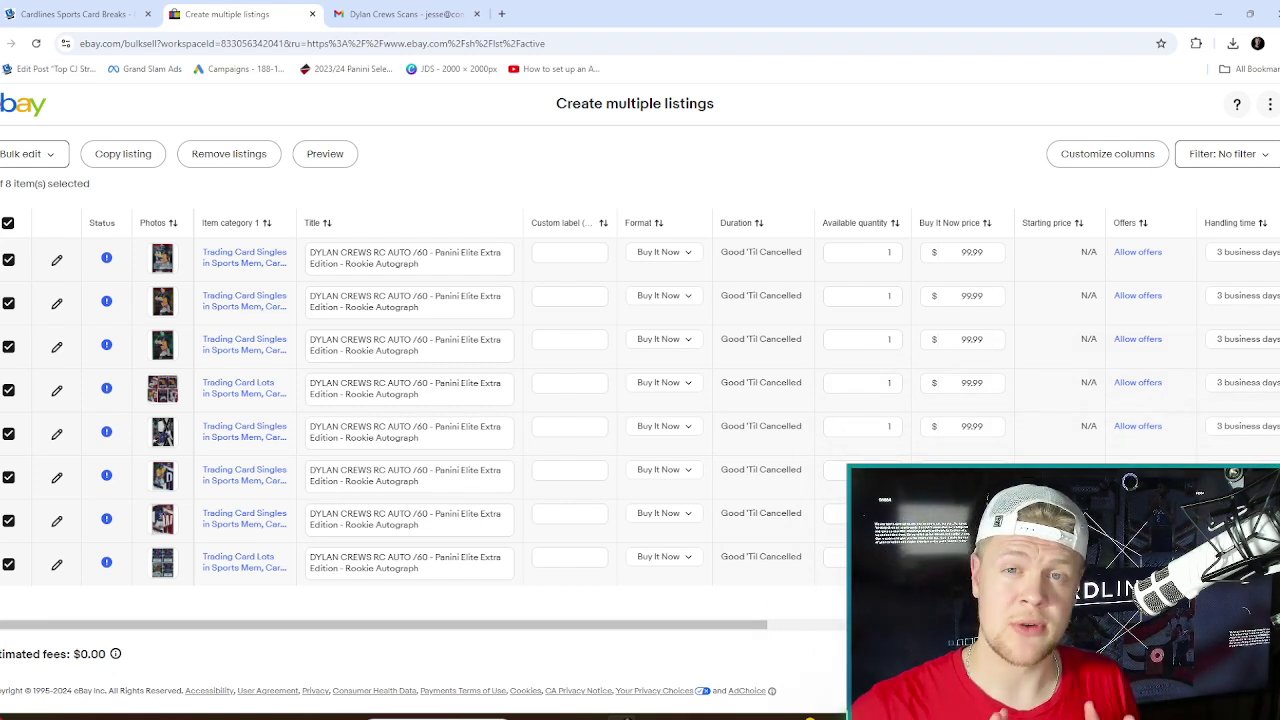
pyautogui.click(416, 308)
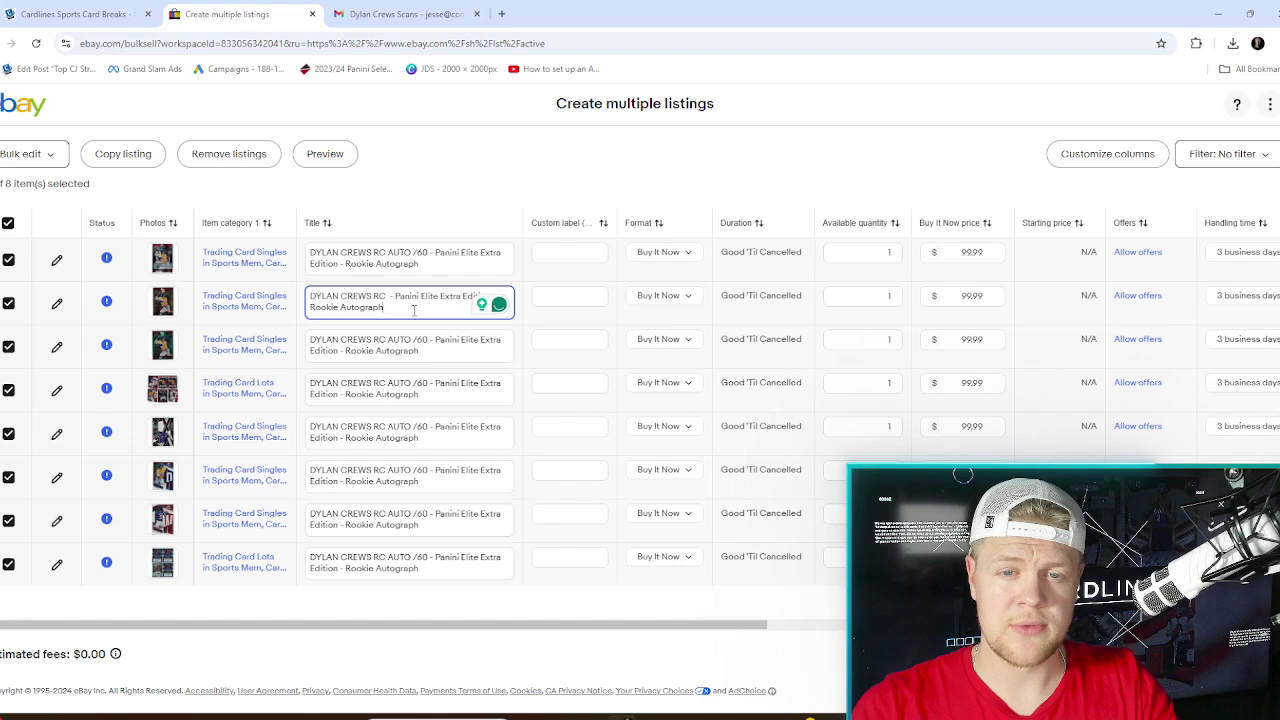
pyautogui.moveTo(414, 311); pyautogui.dragTo(309, 307)
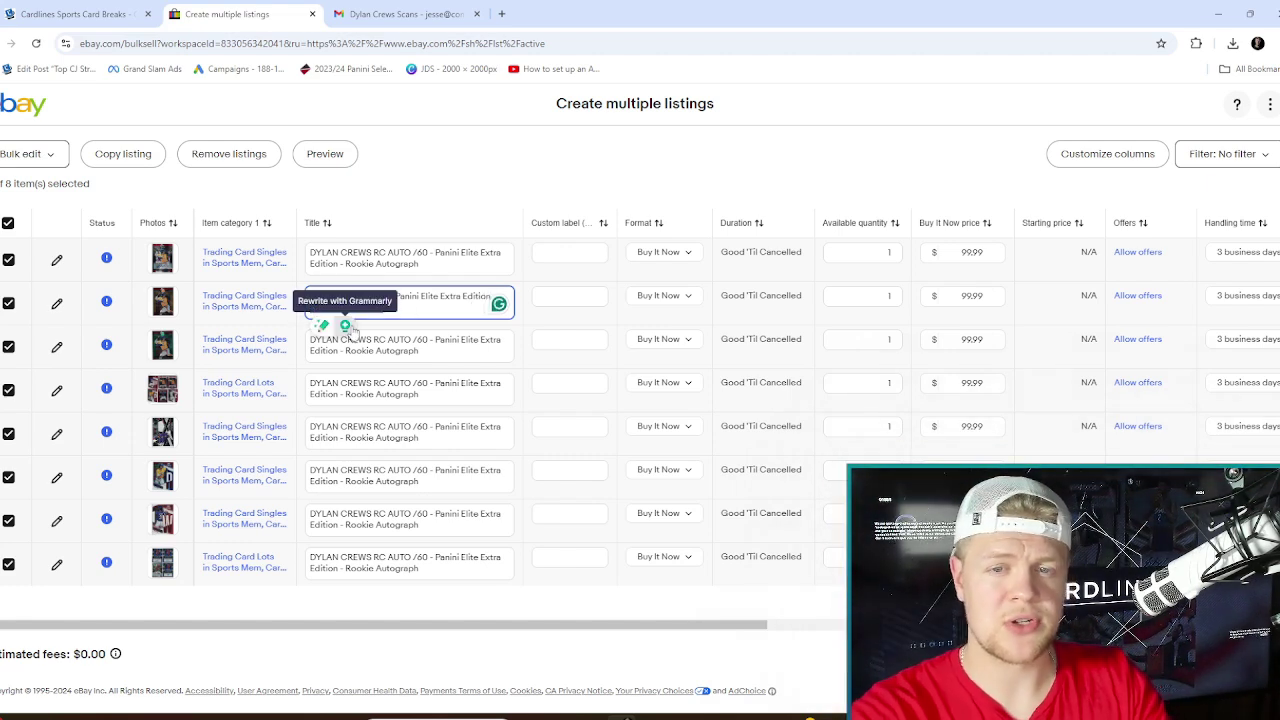
pyautogui.press('BackSpace')
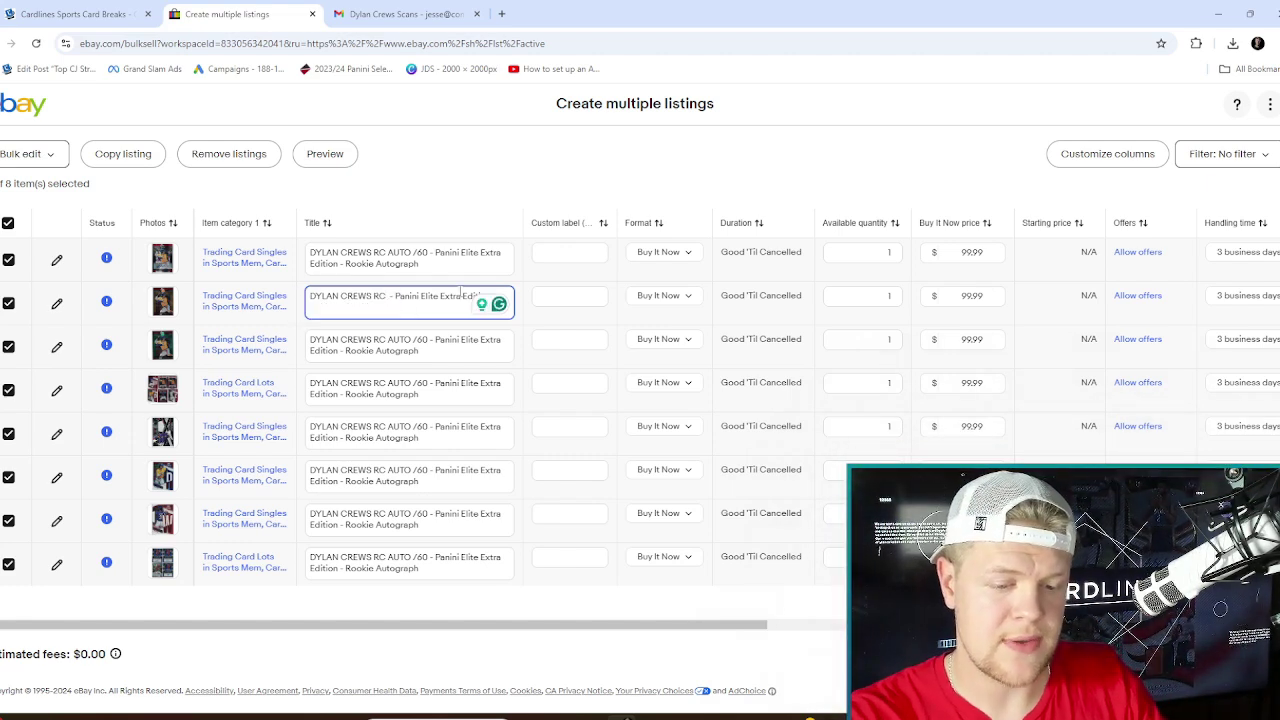
pyautogui.write('/275')
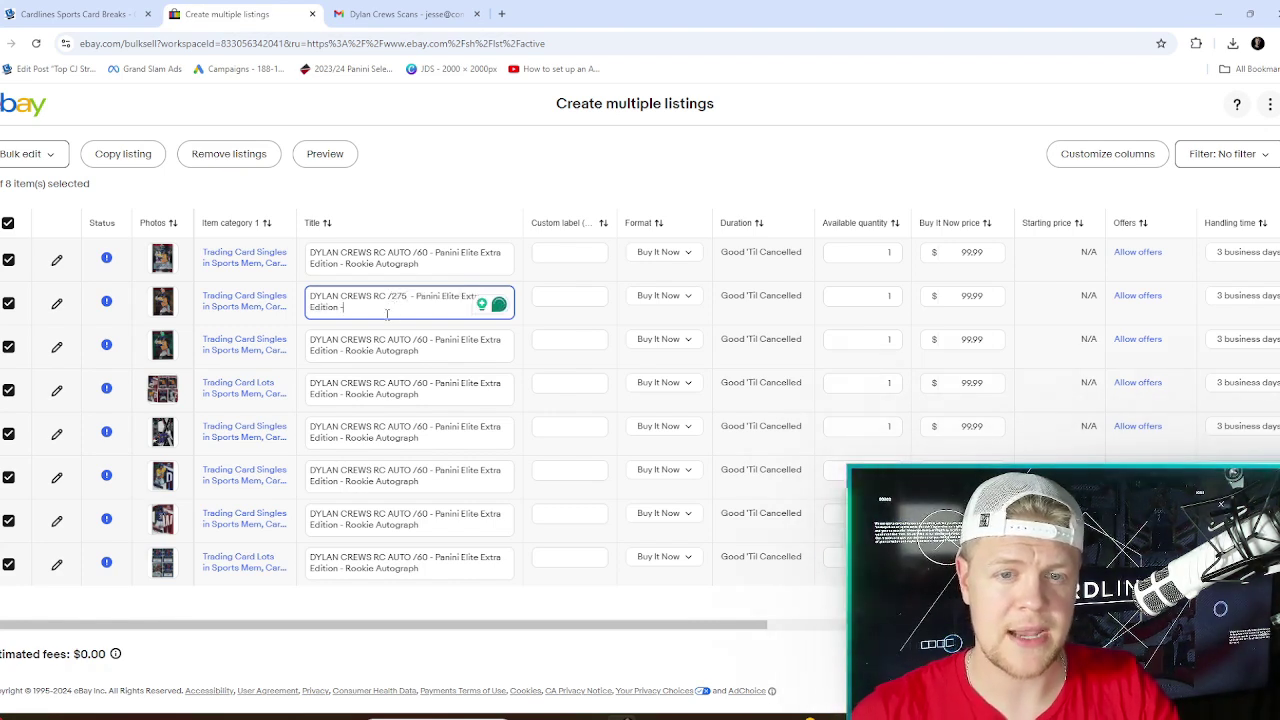
pyautogui.write('ROOKIE')
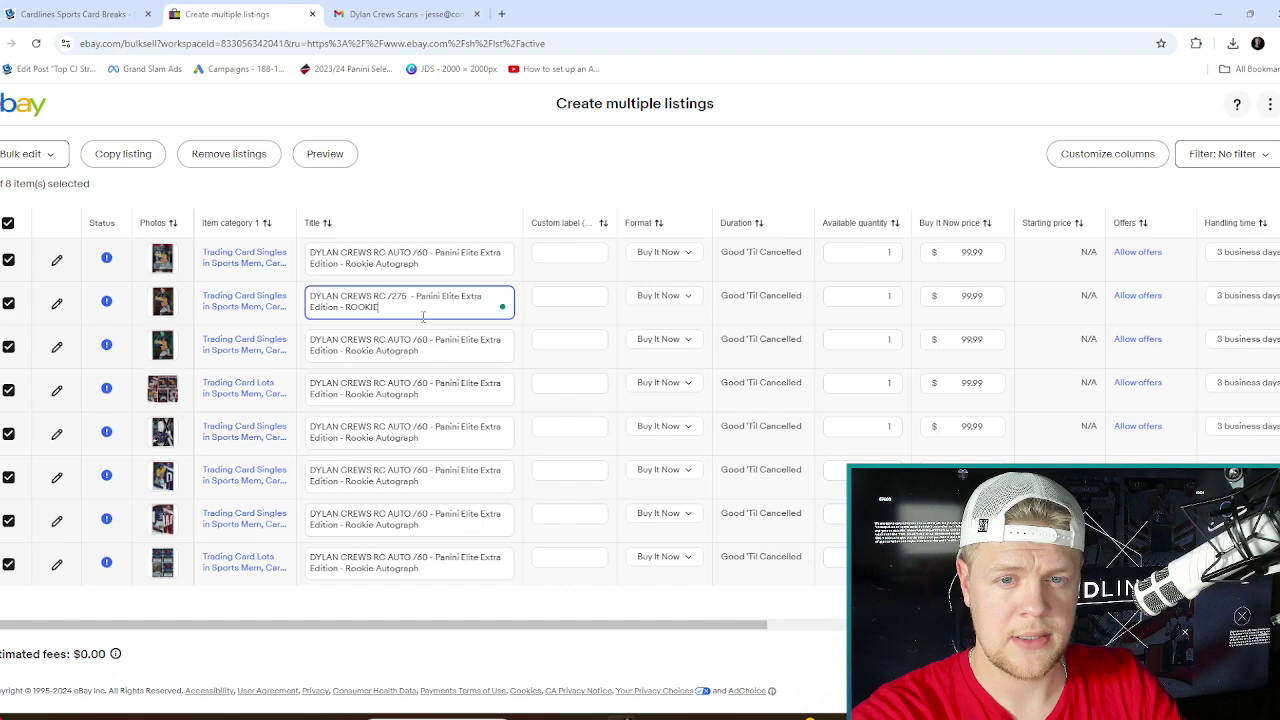
pyautogui.write(' PROSPECT')
# Copy the second listing's title to the third listing and change its print run to /499
pyautogui.hotkey('ctrl', 'a')
pyautogui.hotkey('ctrl', 'c')
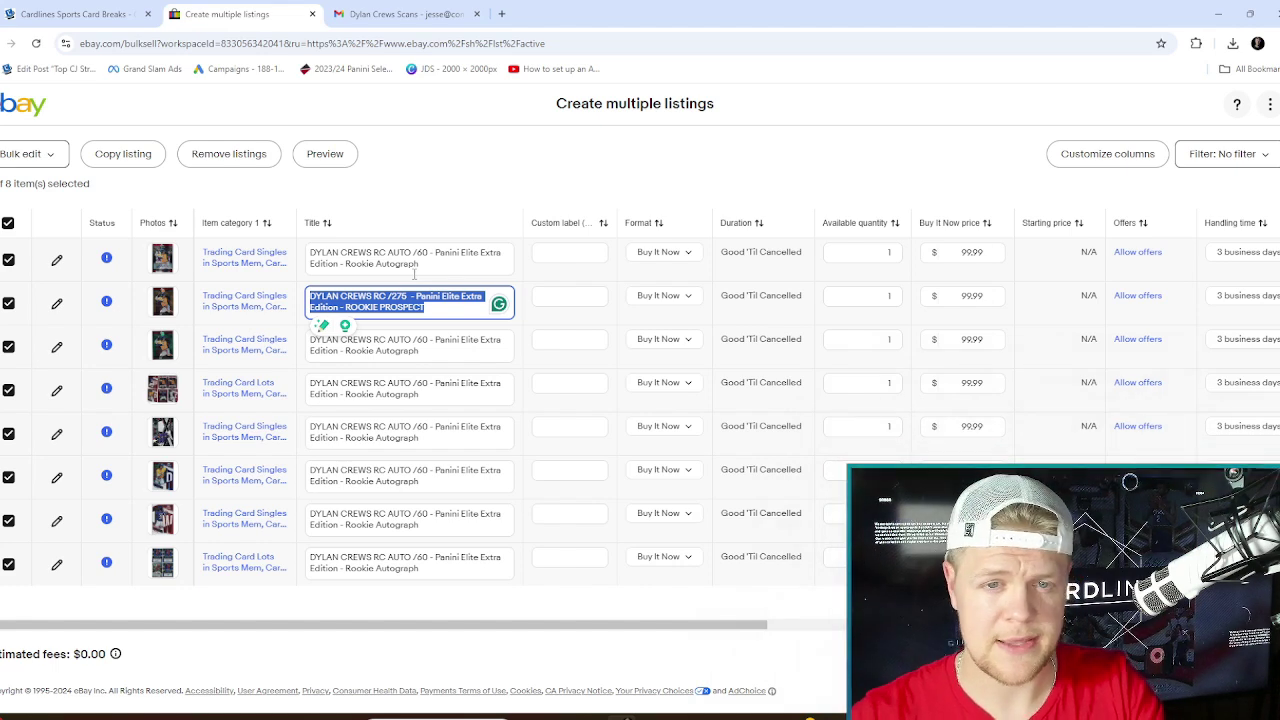
pyautogui.click(437, 309)
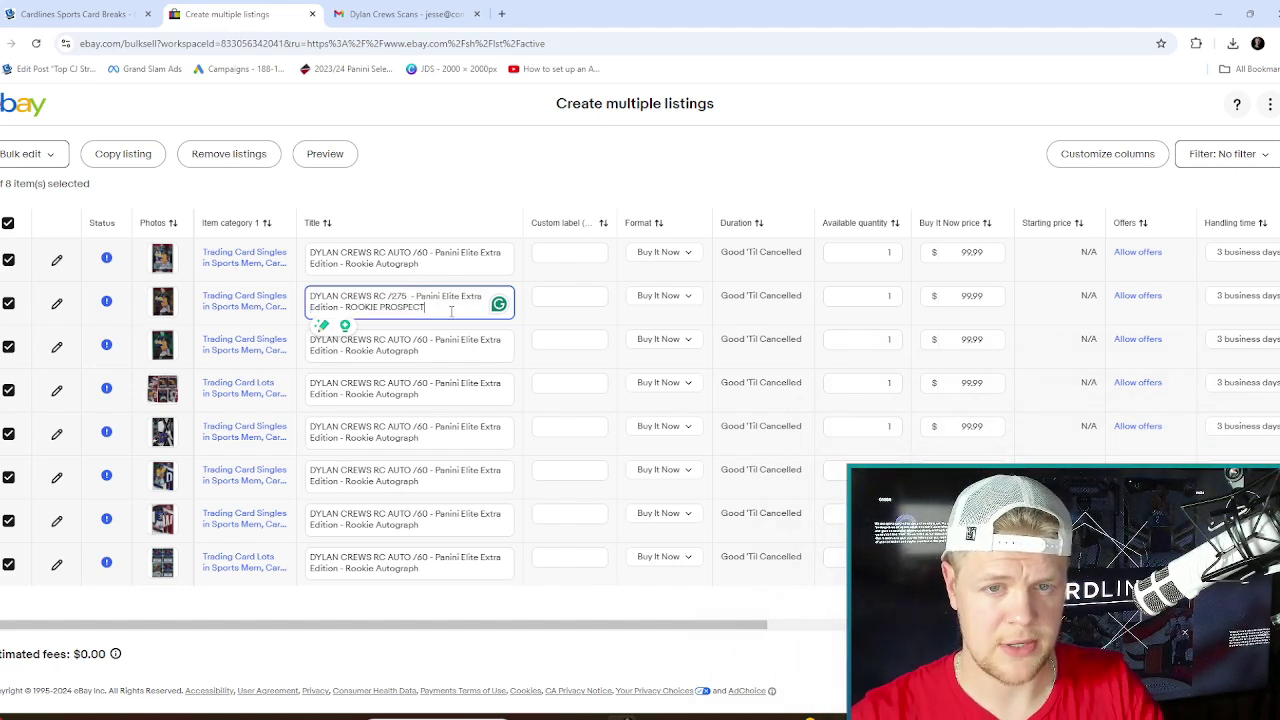
pyautogui.click(400, 340)
pyautogui.hotkey('ctrl', 'a')
pyautogui.hotkey('ctrl', 'v')
pyautogui.doubleClick(400, 340)
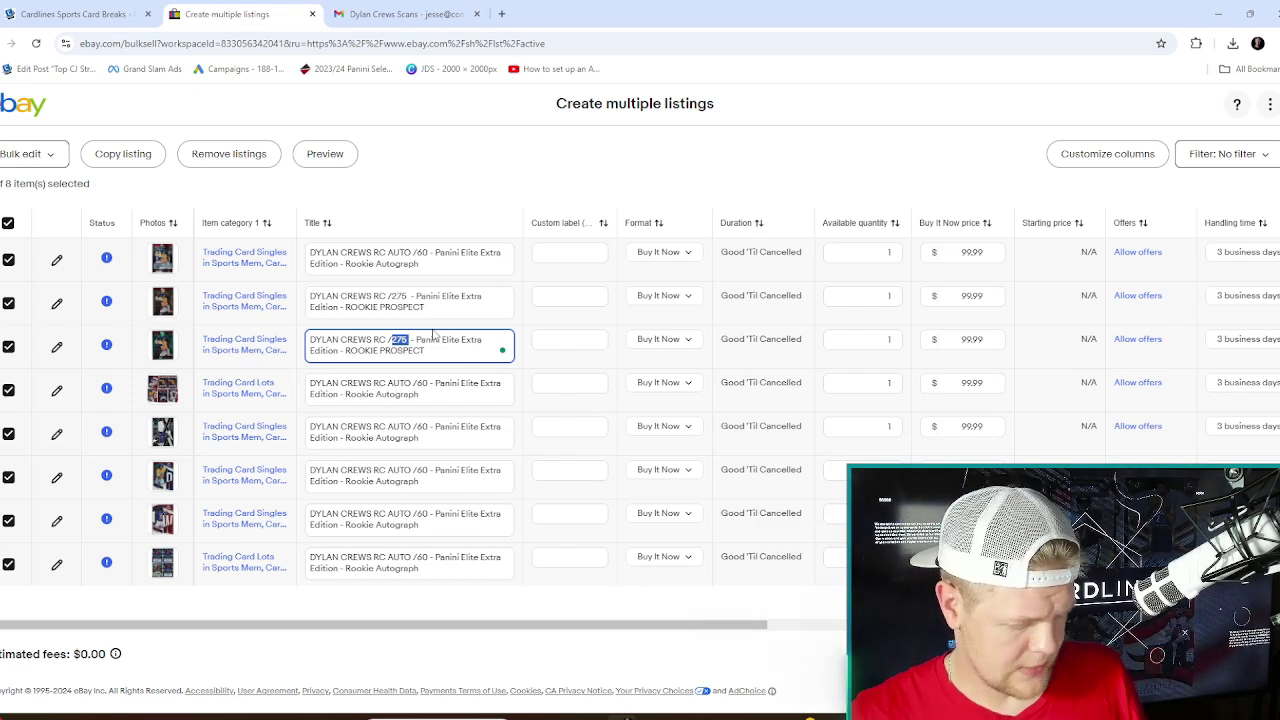
pyautogui.write('499')
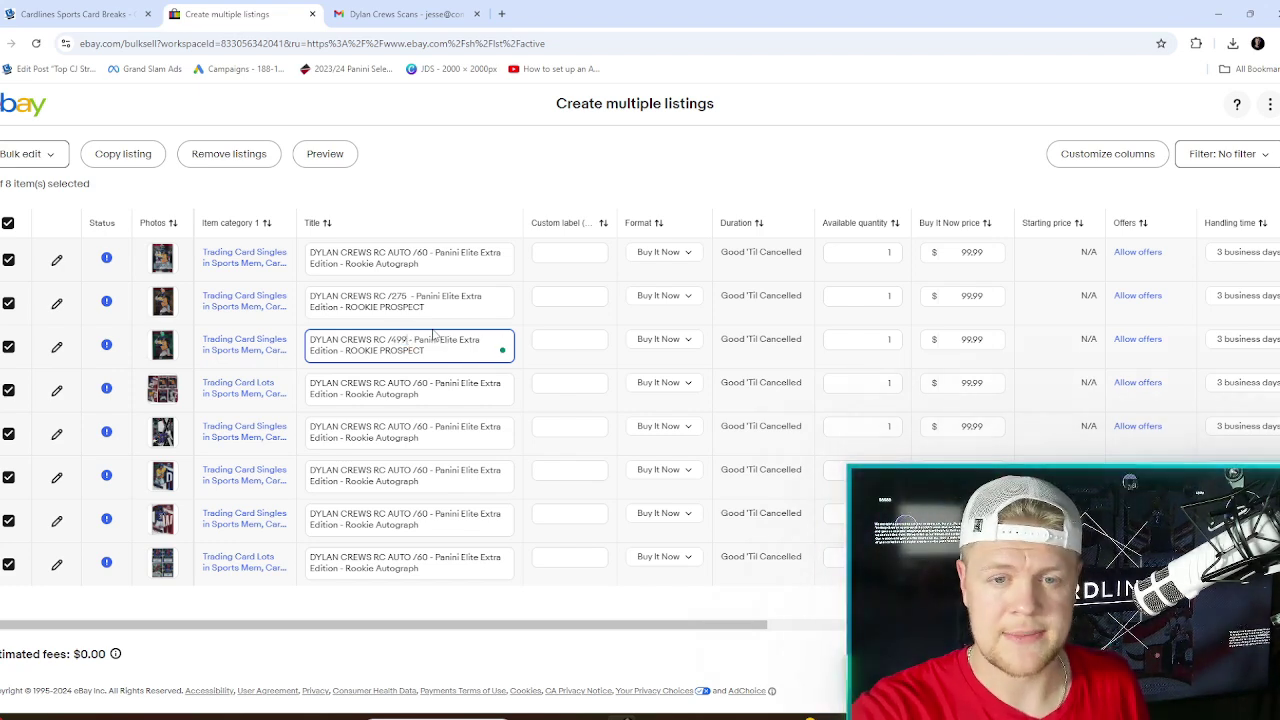
# Retitle the remaining five listings for their cards: LOT OF 6, JERSEY, /199, /99 Die-Cut and Washington National Prospect Rookie Auto Lot
pyautogui.click(400, 388)
pyautogui.click(400, 432)
pyautogui.click(400, 475)
pyautogui.hotkey('ctrl', 'a')
pyautogui.write('DYLAN CREWS RC /499 - Panini Elite Extra Edition - ROOKIE PROSPECT')
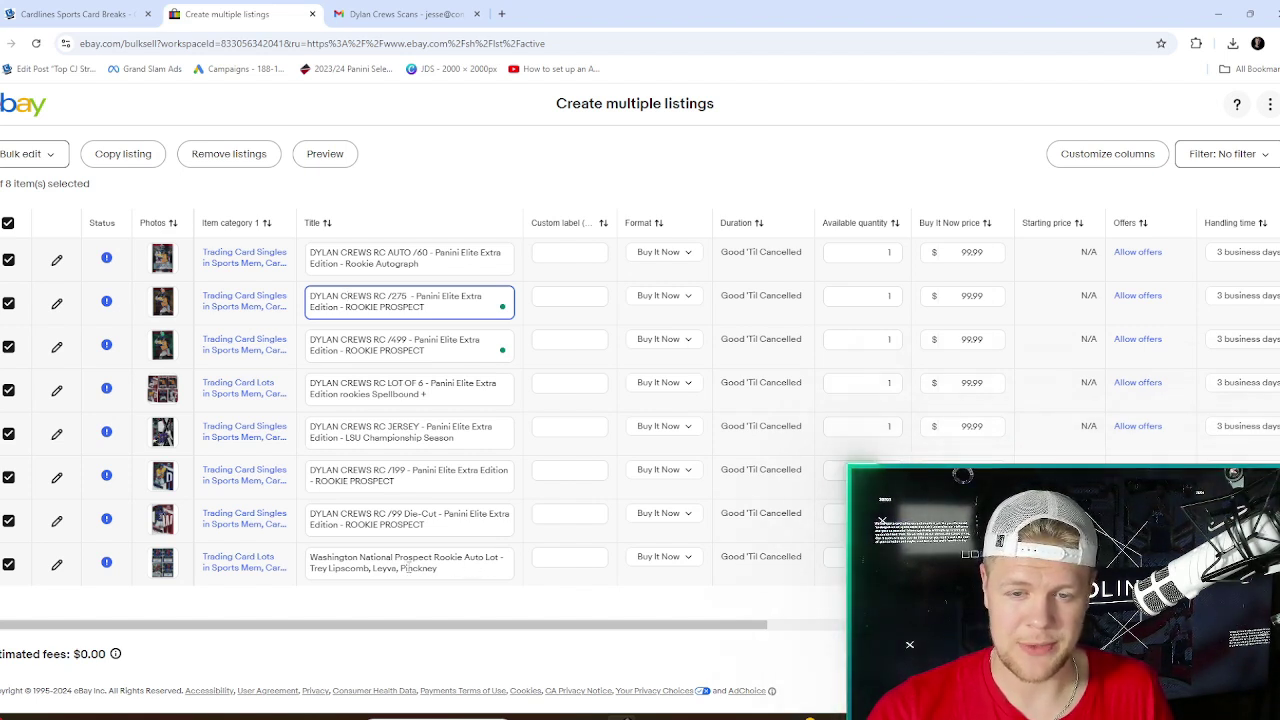
pyautogui.click(432, 340)
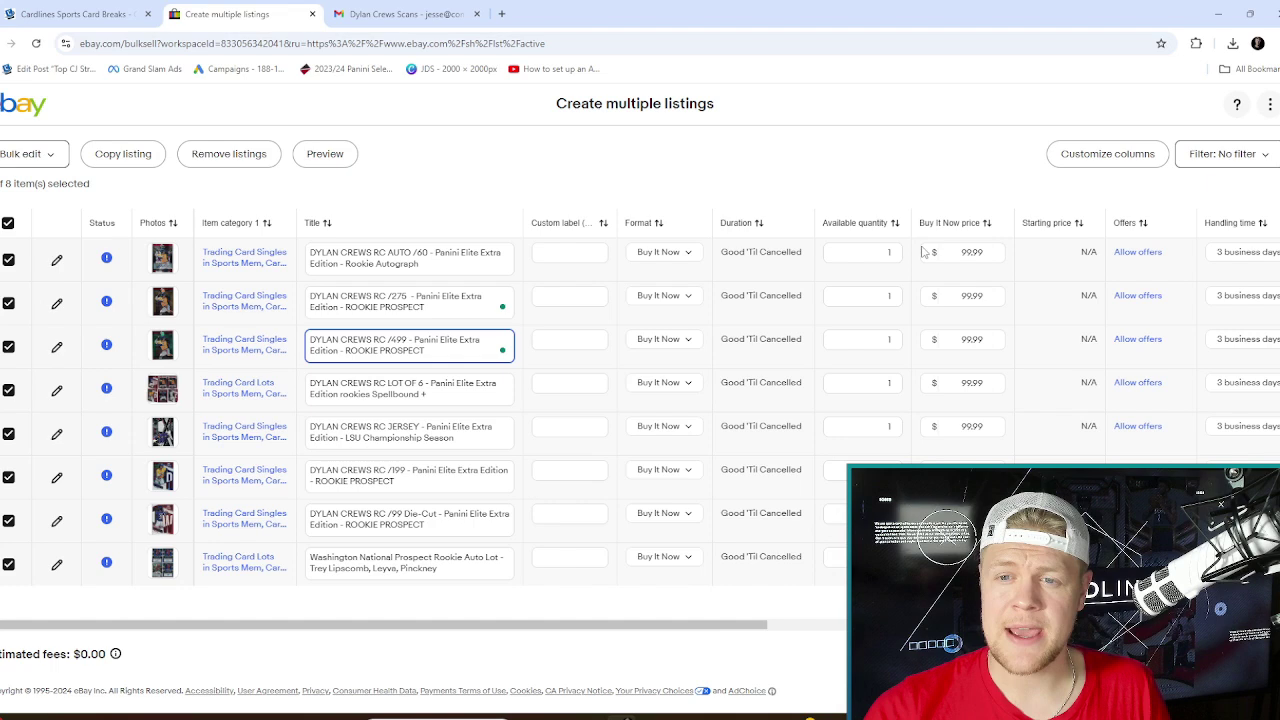
# Price the seven copies at $14.99, $10.99, $19.99, $9.99, $14.99, $19.99 and $19.99 in row order, and submit all eight listings
pyautogui.click(962, 296)
pyautogui.hscroll(8, 525, 385)
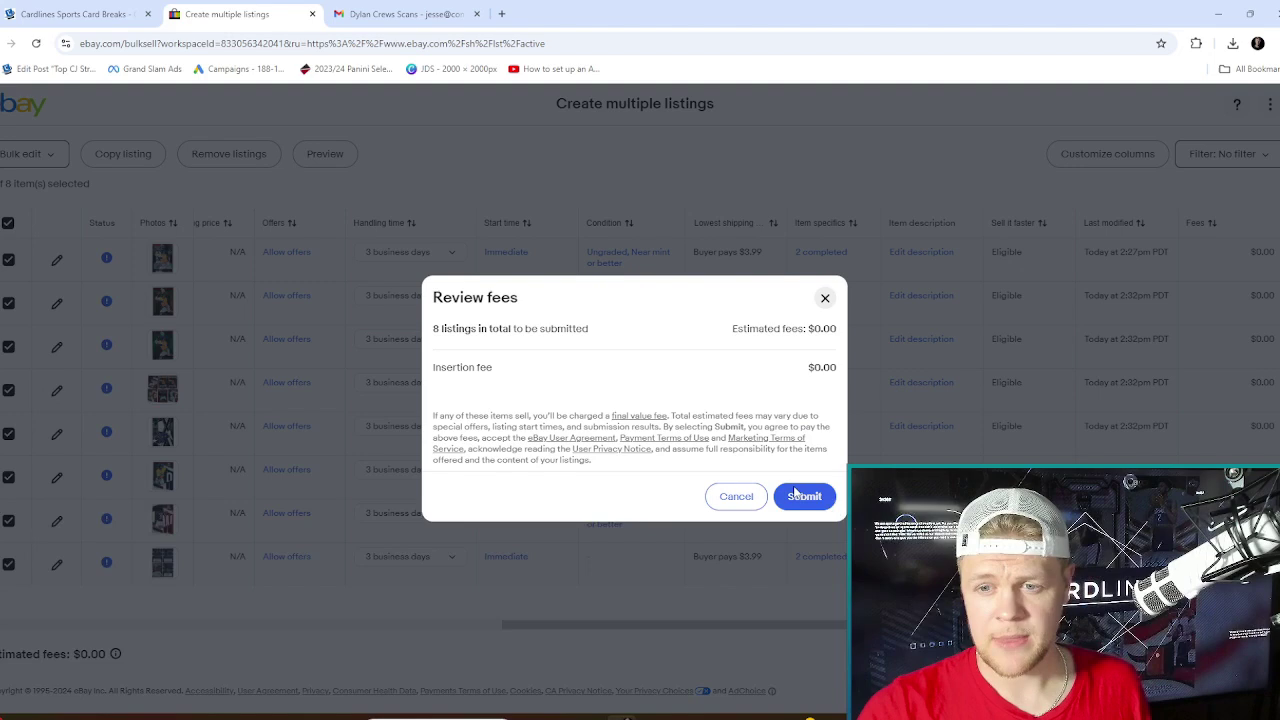
pyautogui.click(806, 494)
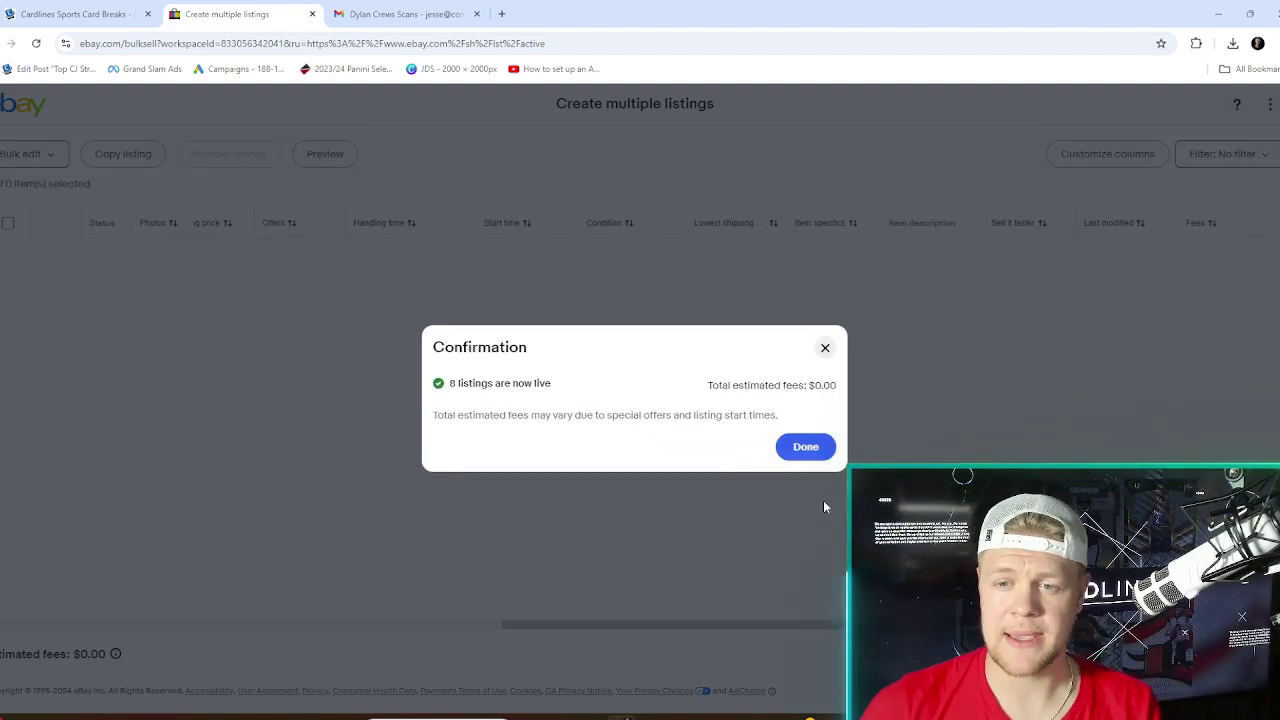
pyautogui.click(800, 450)
# Review the photos, titles and prices of the newly submitted cards in the active listings
pyautogui.scroll(-5, 335, 316)
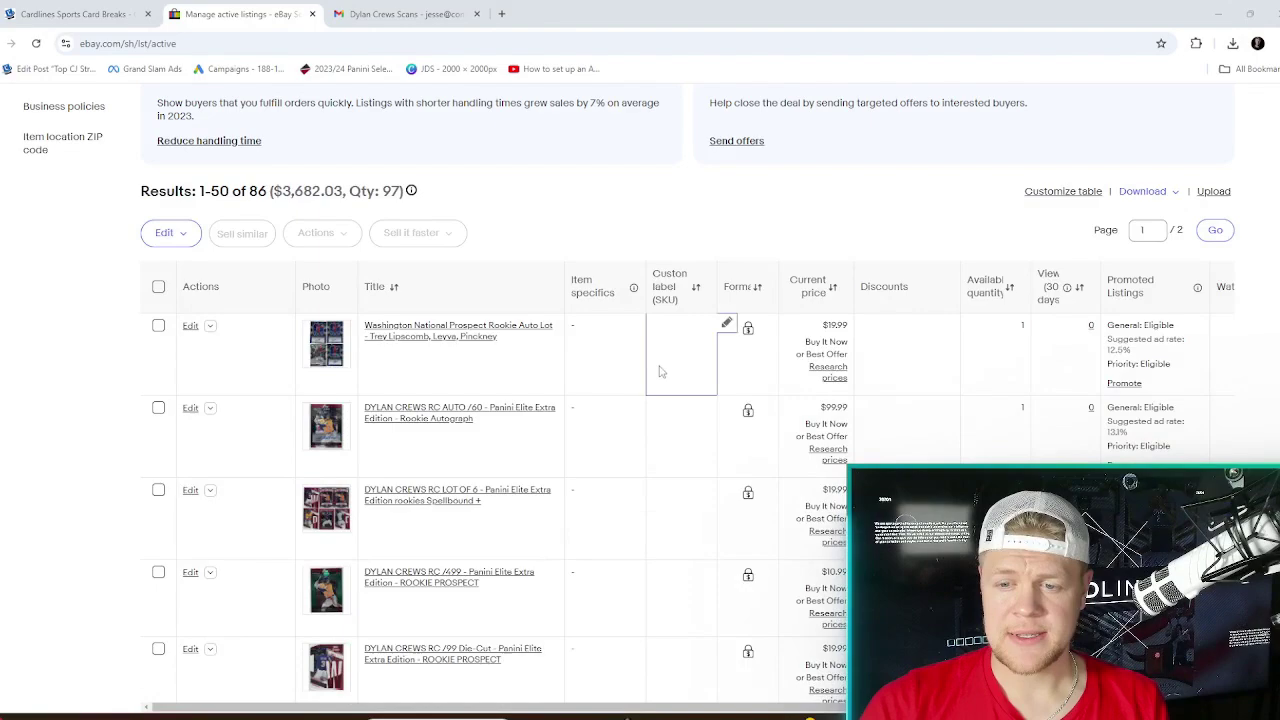
pyautogui.scroll(-4, 335, 316)
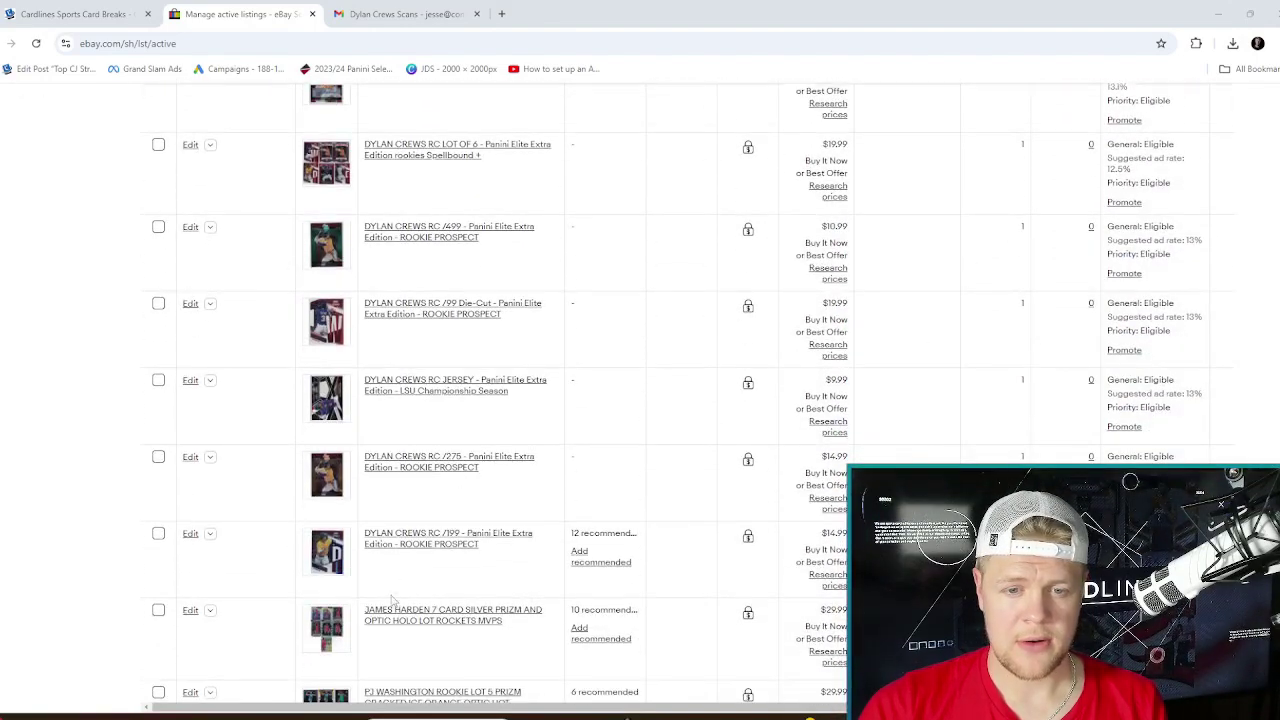
pyautogui.scroll(5, 402, 466)
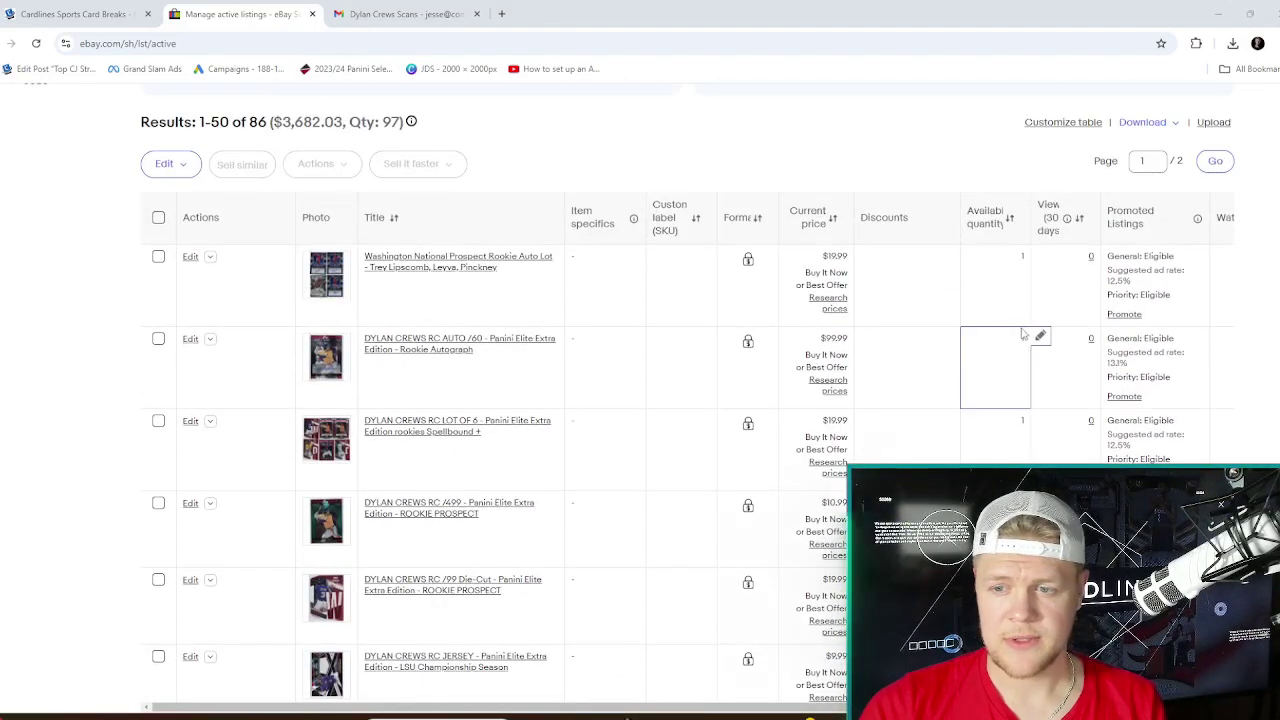
pyautogui.scroll(-1, 1015, 366)
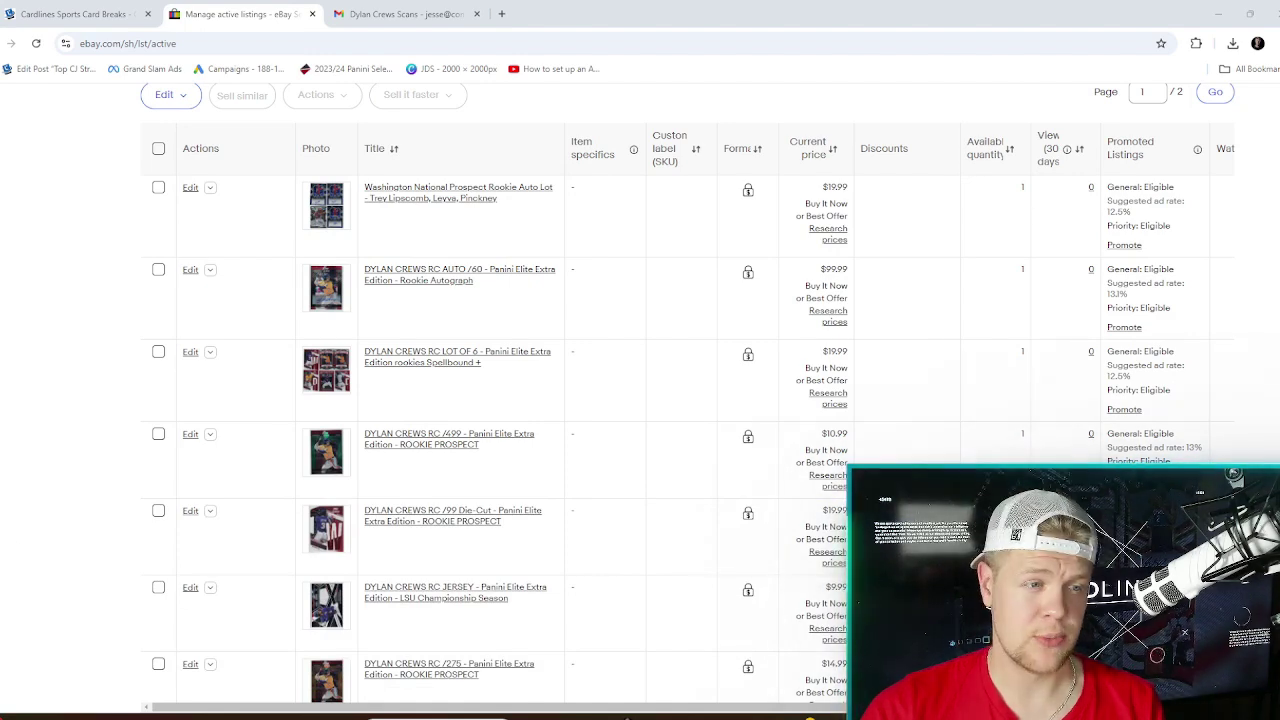